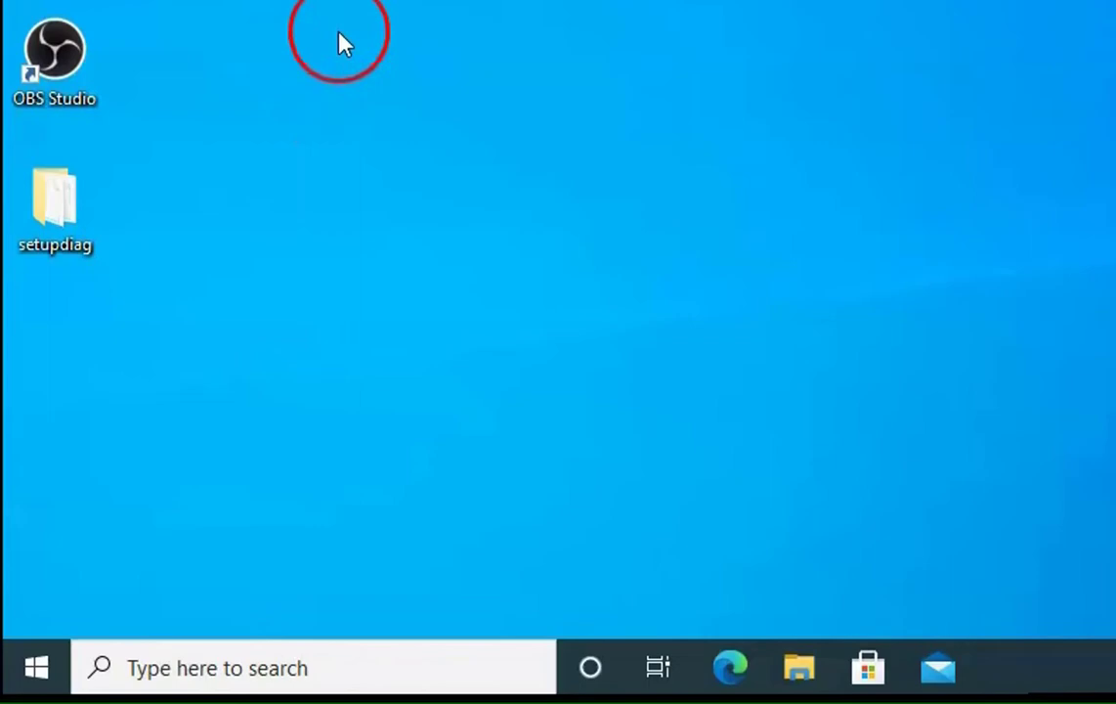
# - Turn off Xbox Game Bar in the Windows Gaming settings and close Settings
pyautogui.rightClick(46, 677)
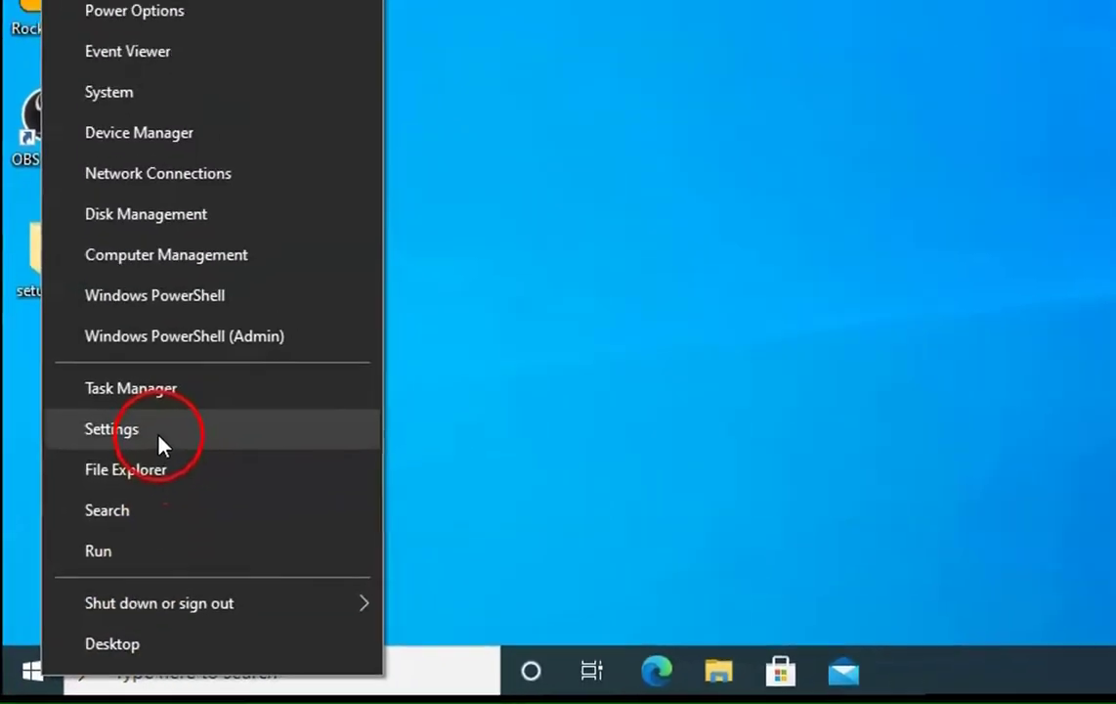
pyautogui.click(160, 435)
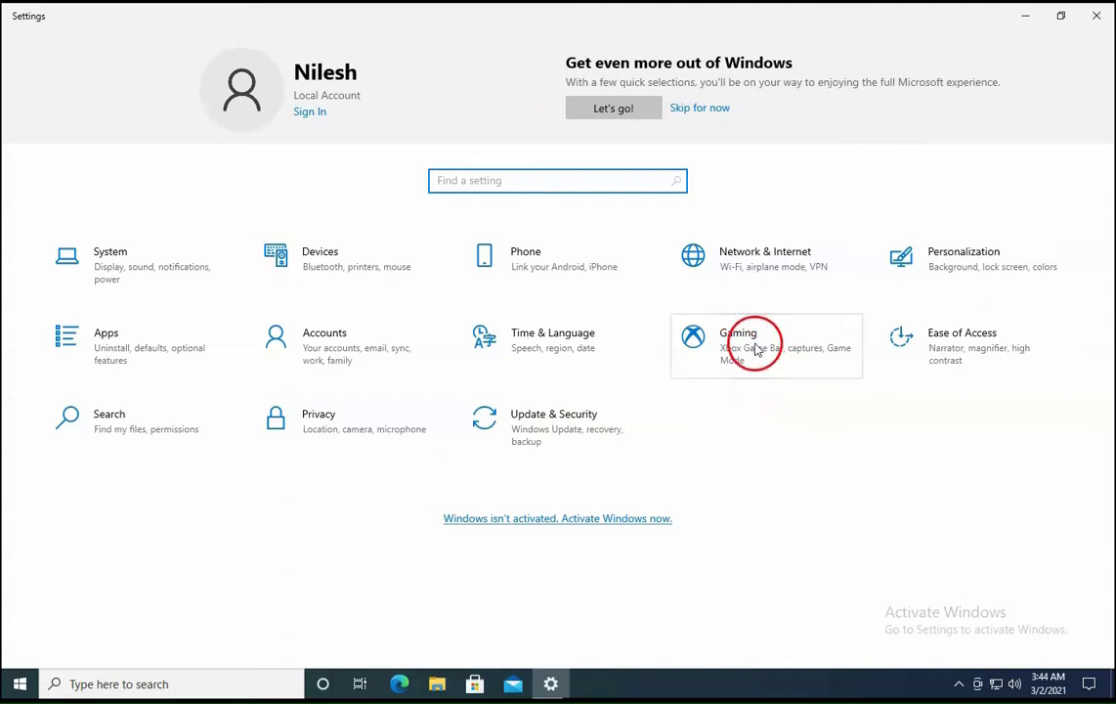
pyautogui.click(755, 349)
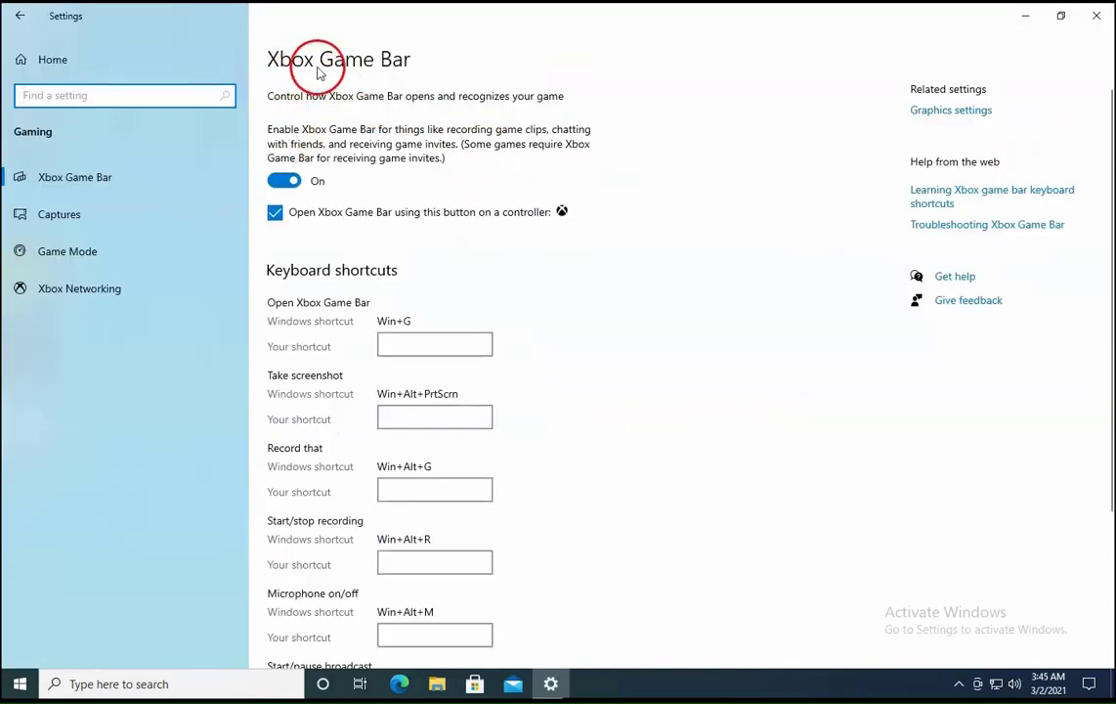
pyautogui.click(282, 182)
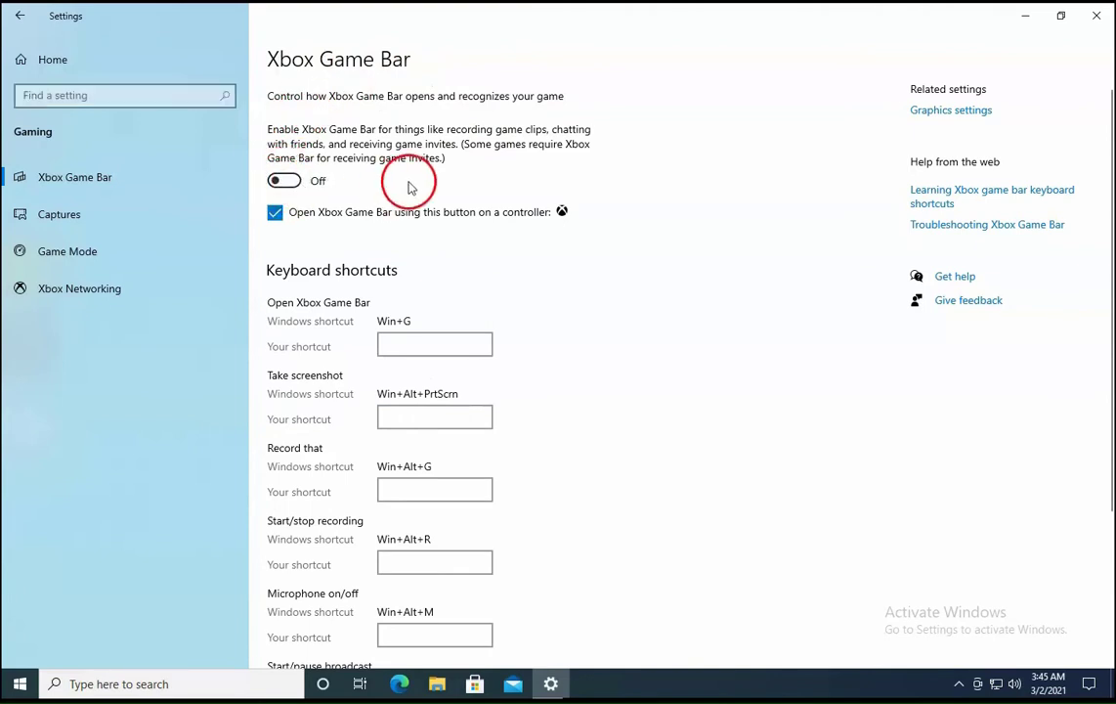
pyautogui.click(1095, 16)
pyautogui.click(20, 683)
pyautogui.click(21, 649)
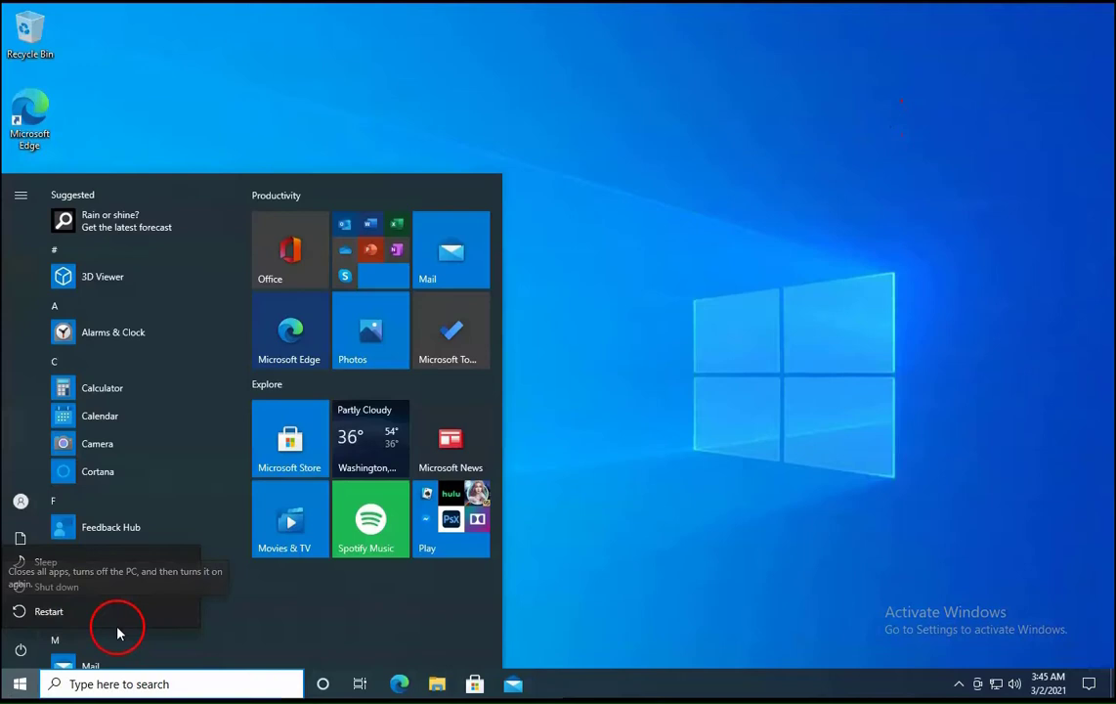
pyautogui.click(603, 238)
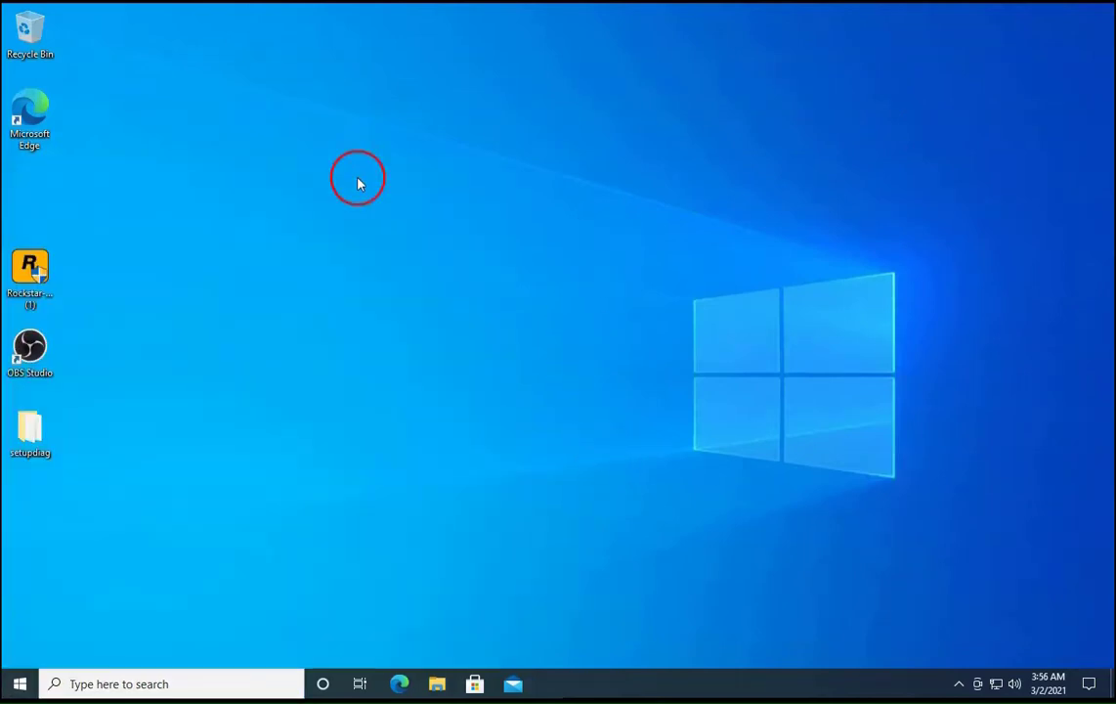
# - Open the Apps & features settings and search the installed apps for "xbox"
pyautogui.rightClick(20, 684)
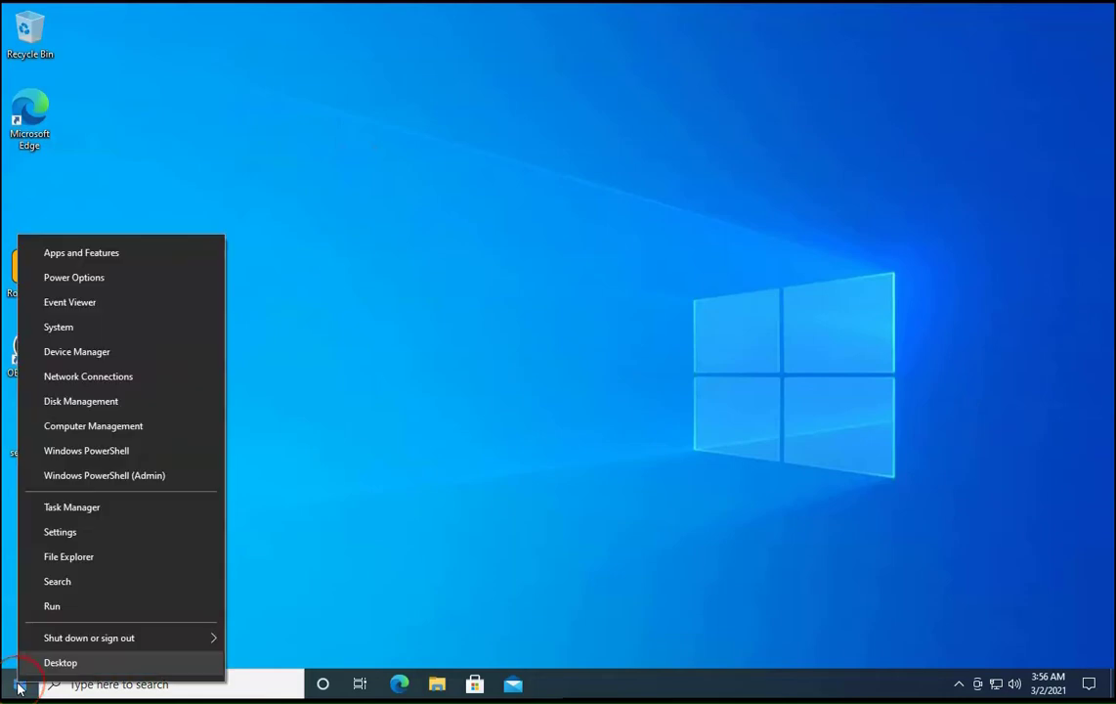
pyautogui.click(61, 541)
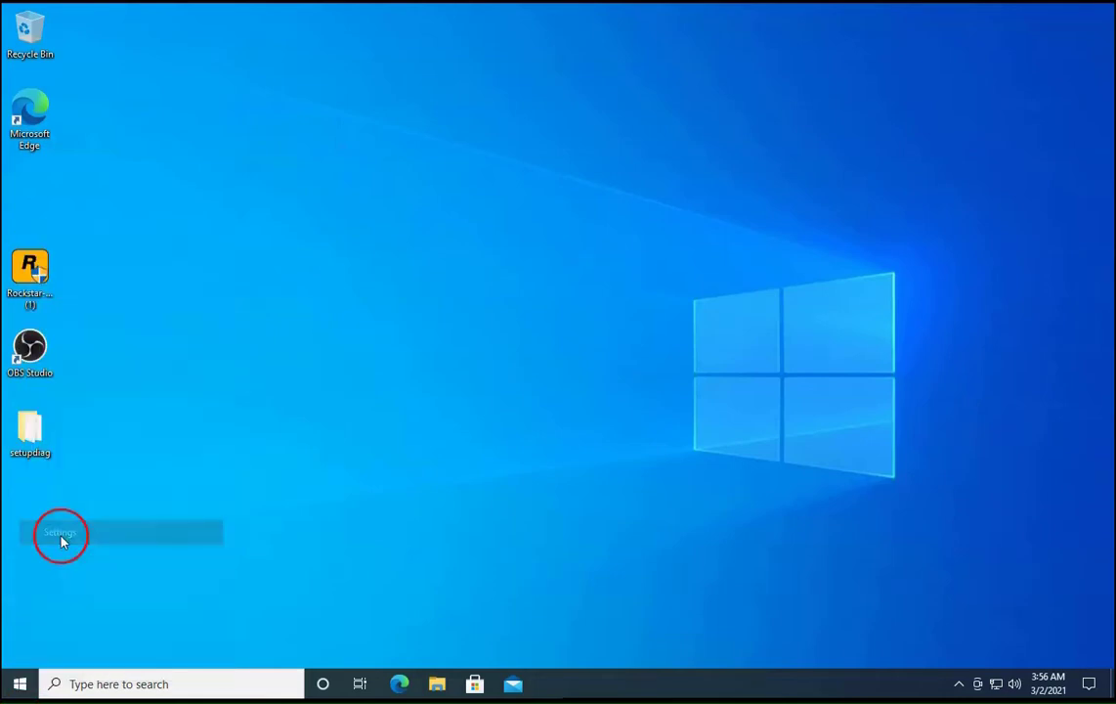
pyautogui.click(132, 352)
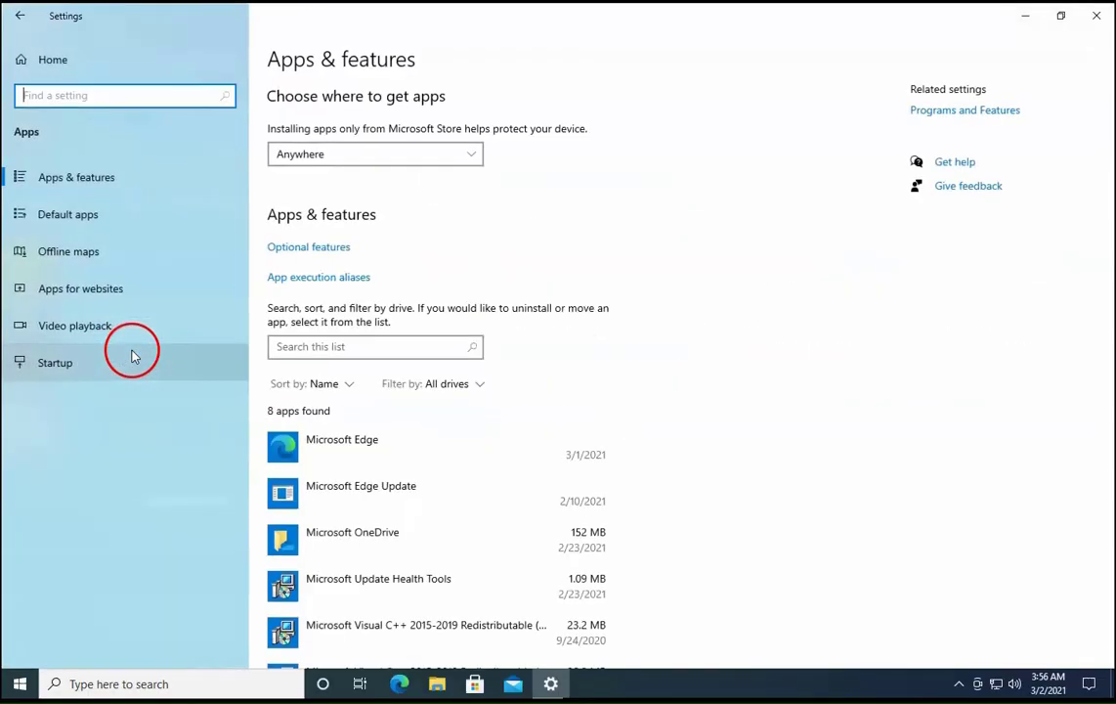
pyautogui.click(353, 348)
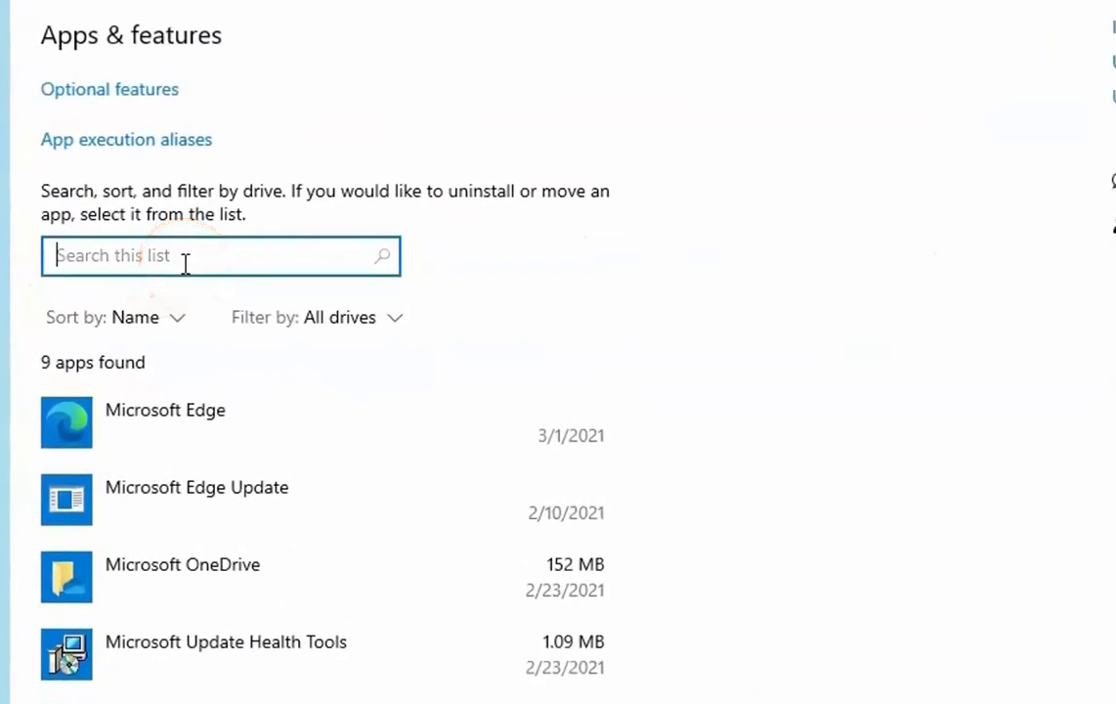
pyautogui.write('xbox')
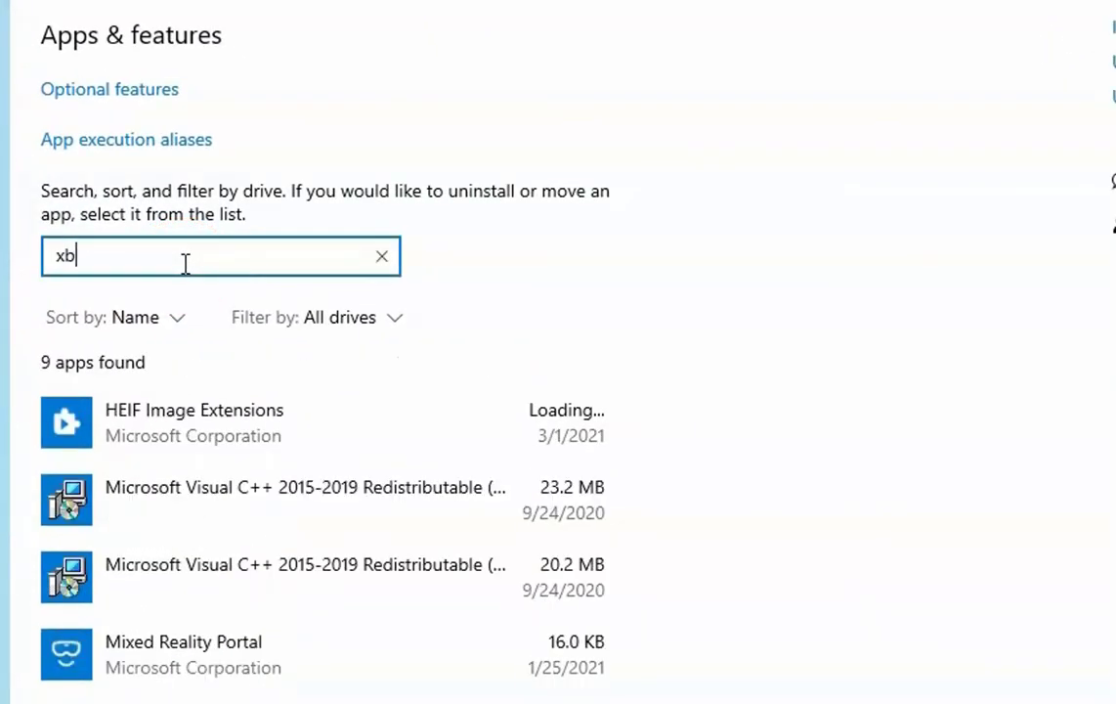
# - Open the advanced options of the Xbox Console Companion app and look further down the page
pyautogui.click(162, 425)
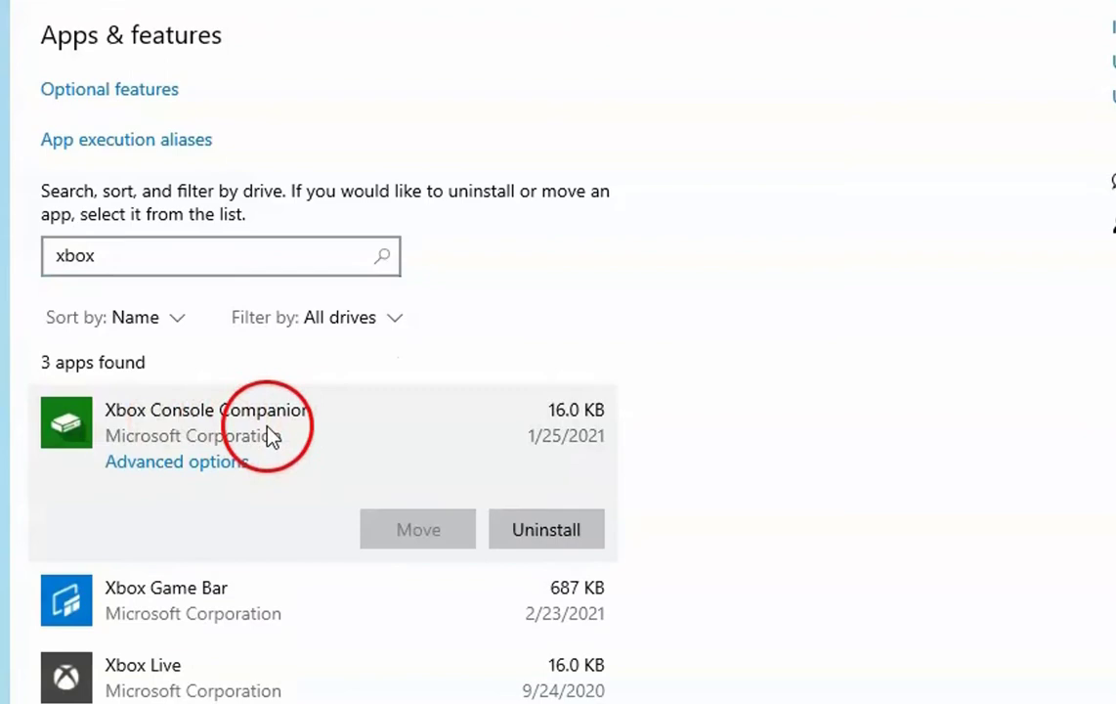
pyautogui.click(212, 466)
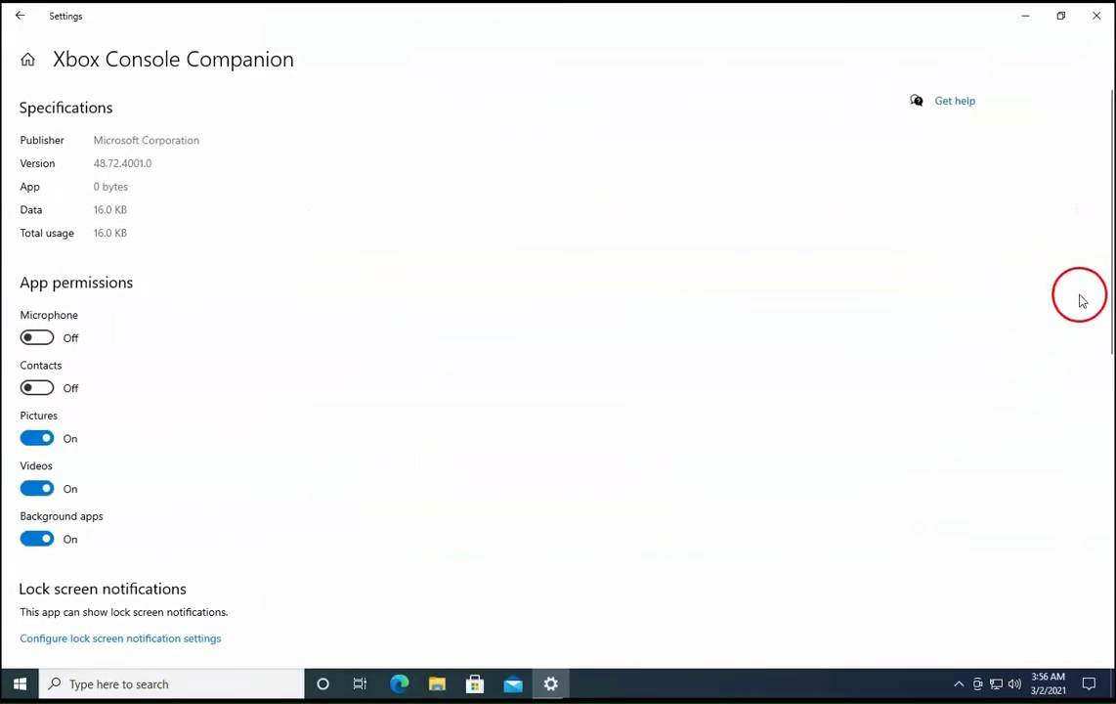
pyautogui.moveTo(1110, 217); pyautogui.dragTo(1104, 462)
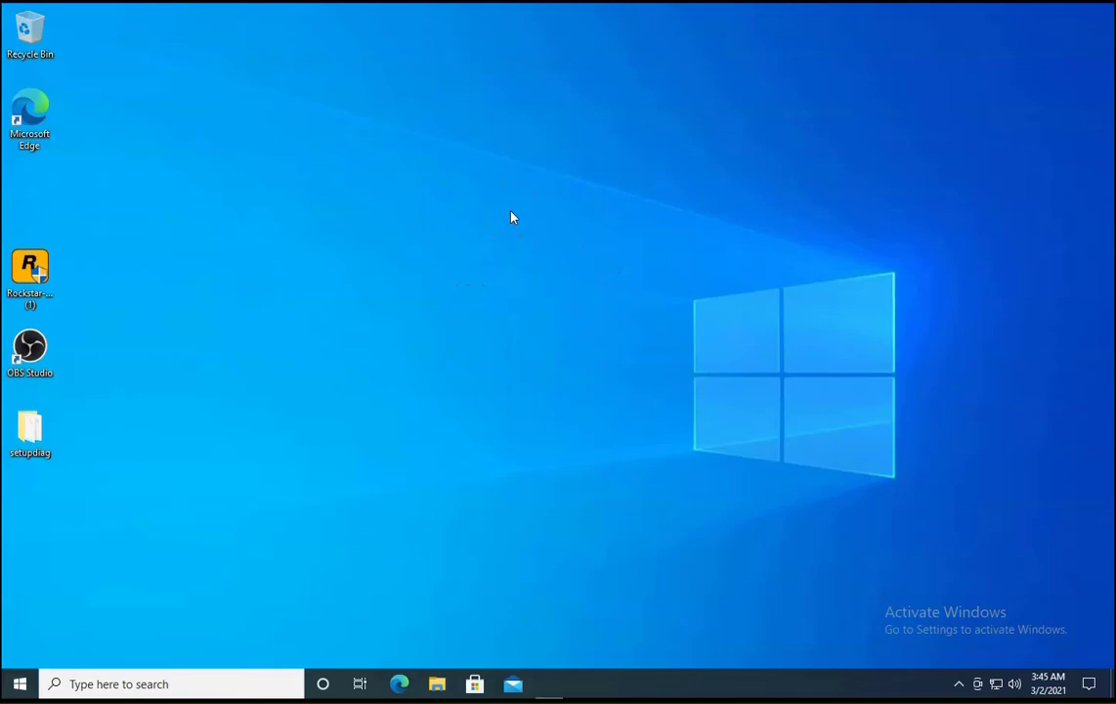
# - Launch the Registry Editor by running the command regedit
pyautogui.press('super+r')
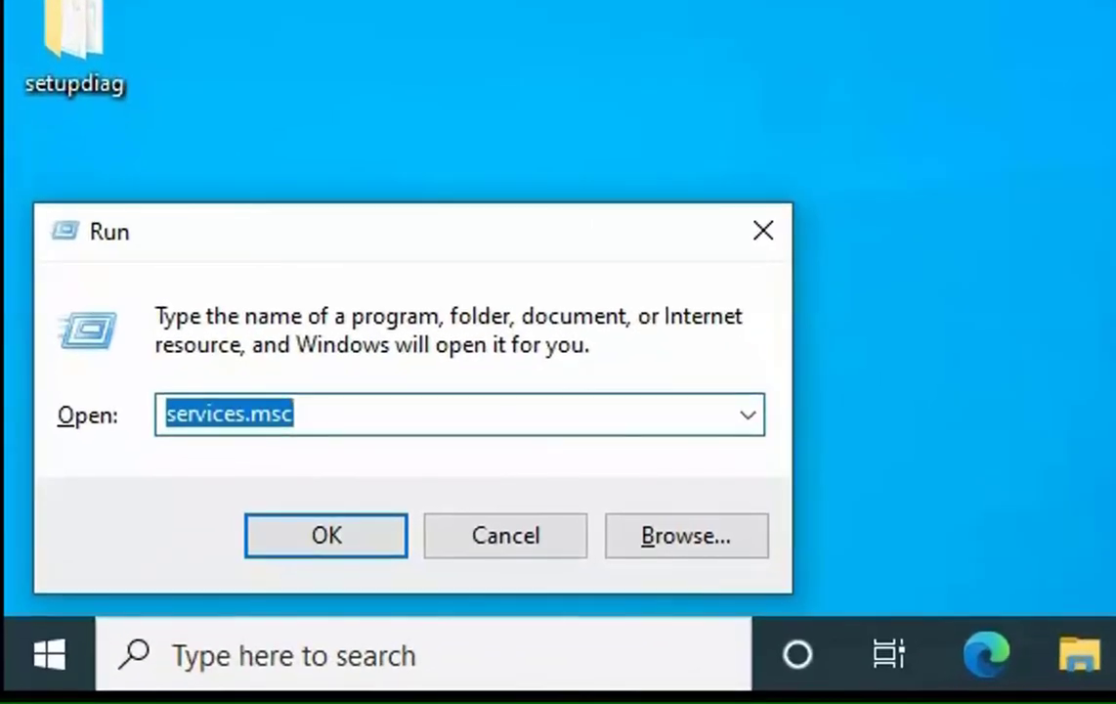
pyautogui.write('reg')
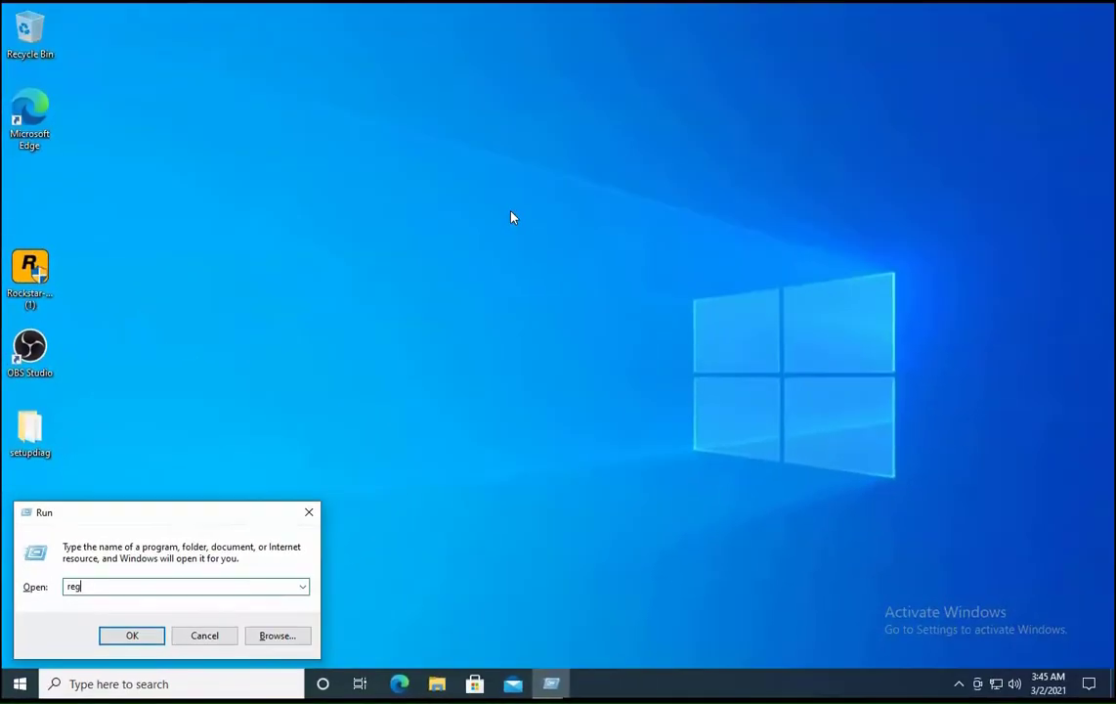
pyautogui.write('edit')
pyautogui.press('Return')
pyautogui.click(521, 447)
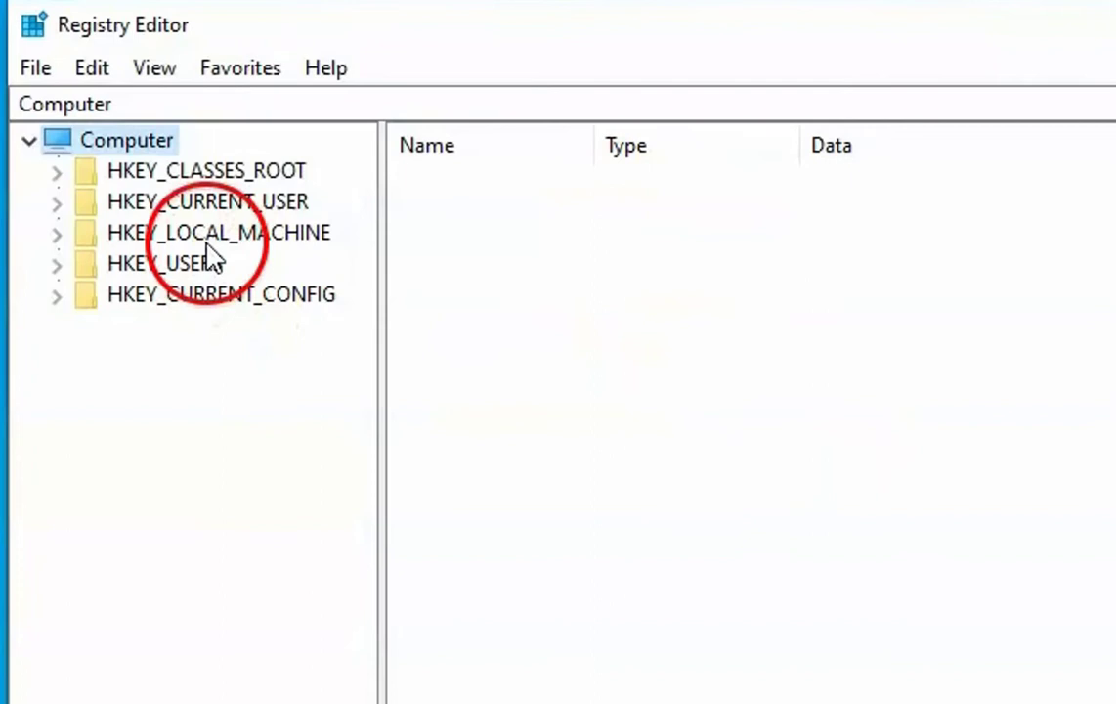
# - Expand the registry tree down to HKEY_LOCAL_MACHINE\SOFTWARE\Microsoft
pyautogui.click(217, 237)
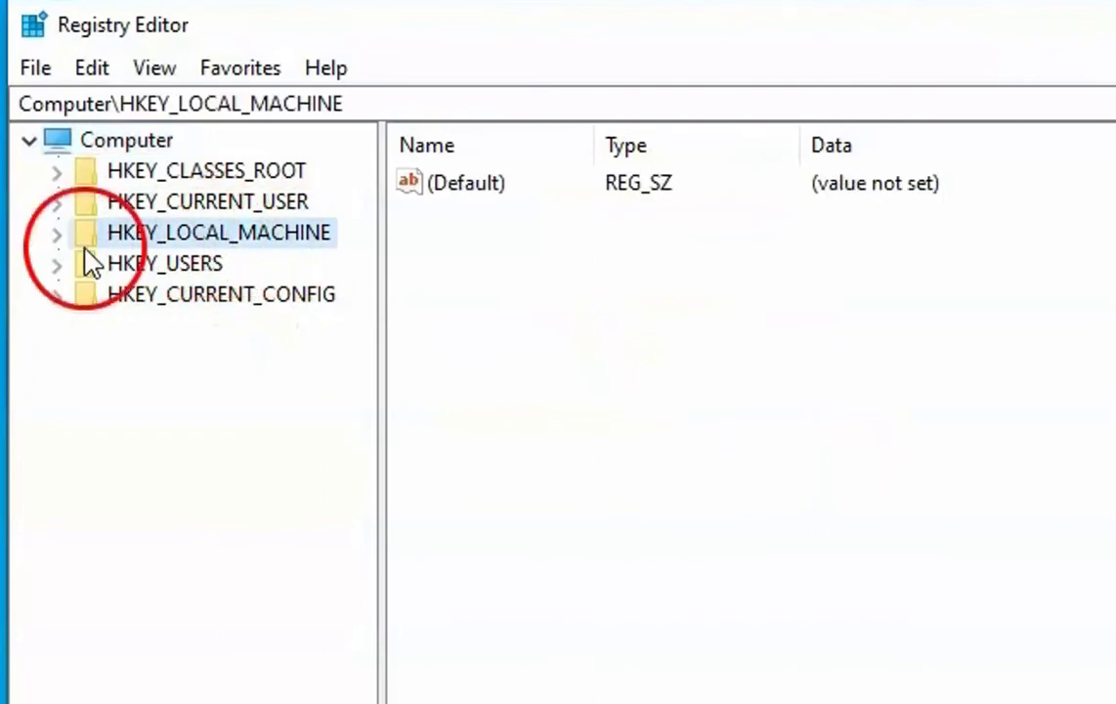
pyautogui.click(56, 235)
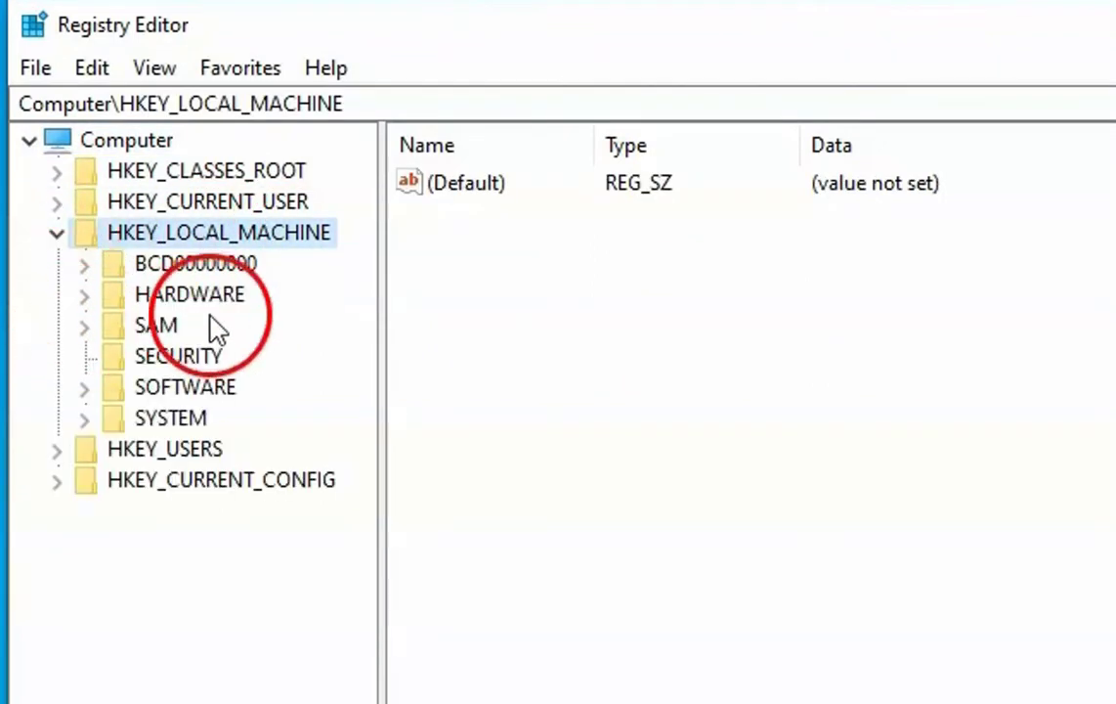
pyautogui.click(176, 388)
pyautogui.click(85, 389)
pyautogui.click(215, 634)
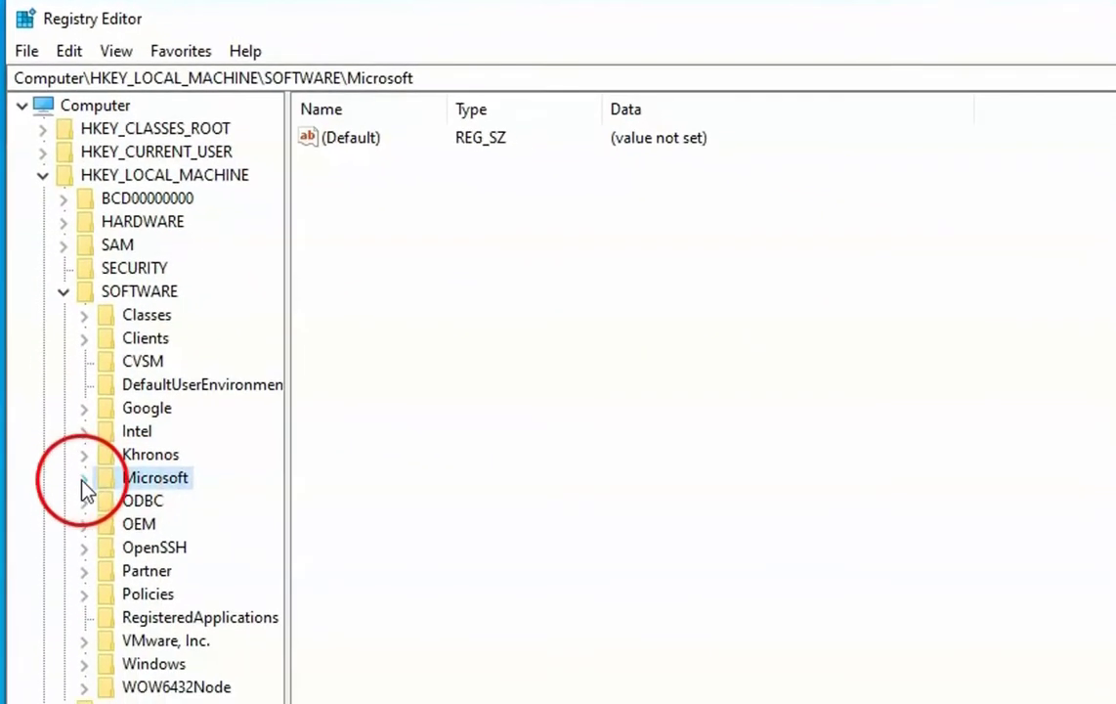
pyautogui.click(85, 489)
# - Widen the key tree and expand WindowsRuntime\ActivatableClassId under the Microsoft key
pyautogui.moveTo(286, 430); pyautogui.dragTo(418, 430)
pyautogui.moveTo(404, 146); pyautogui.dragTo(396, 677)
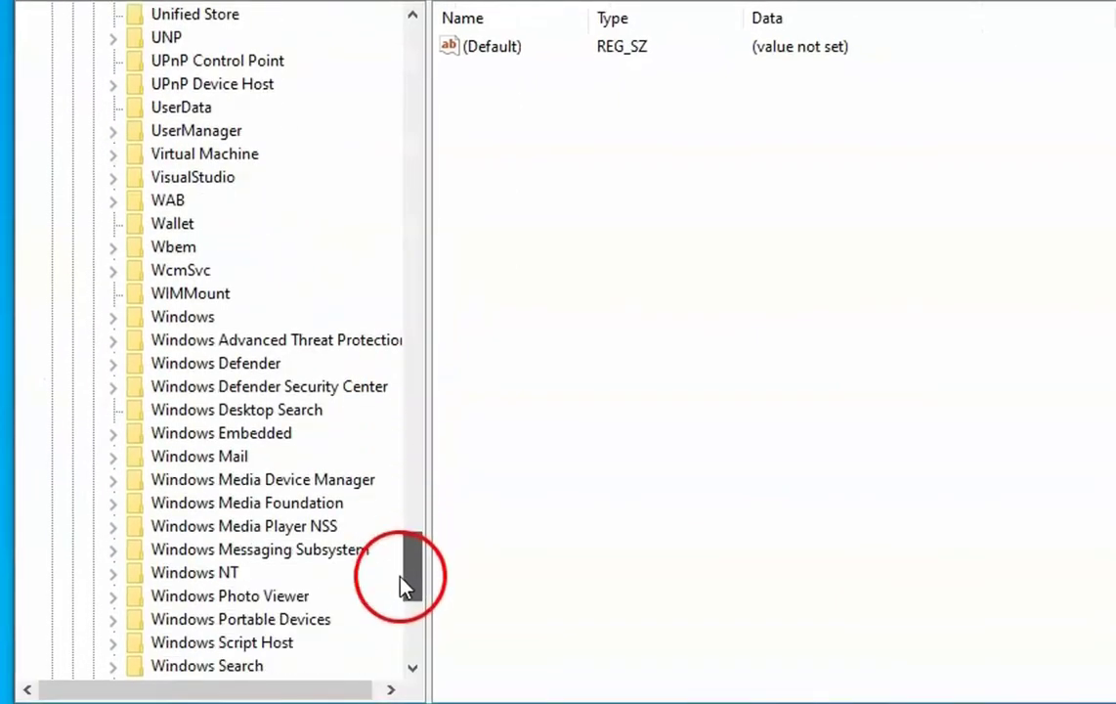
pyautogui.moveTo(405, 585); pyautogui.dragTo(405, 601)
pyautogui.click(137, 555)
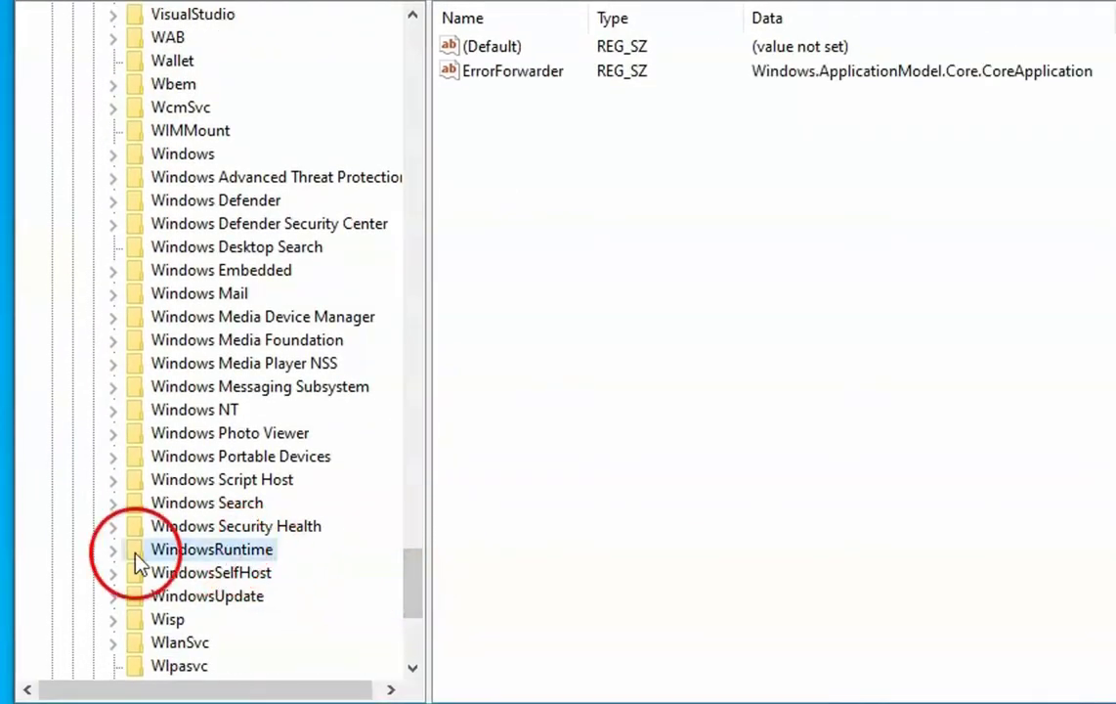
pyautogui.click(114, 552)
pyautogui.scroll(-4, 221, 584)
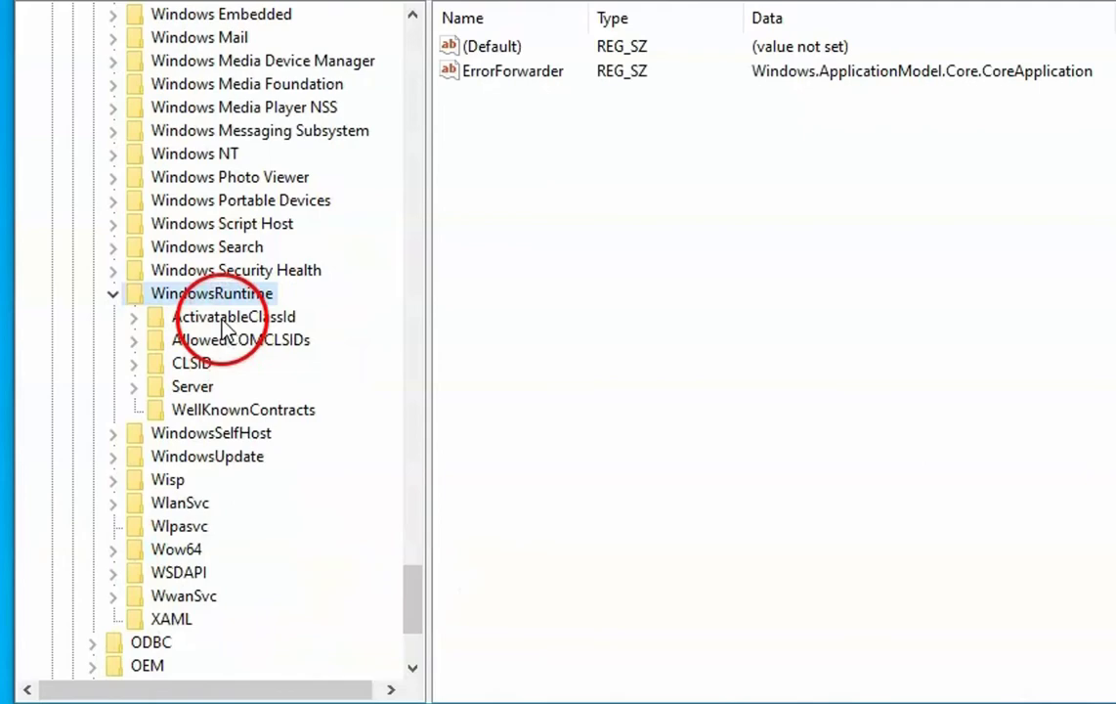
pyautogui.click(223, 318)
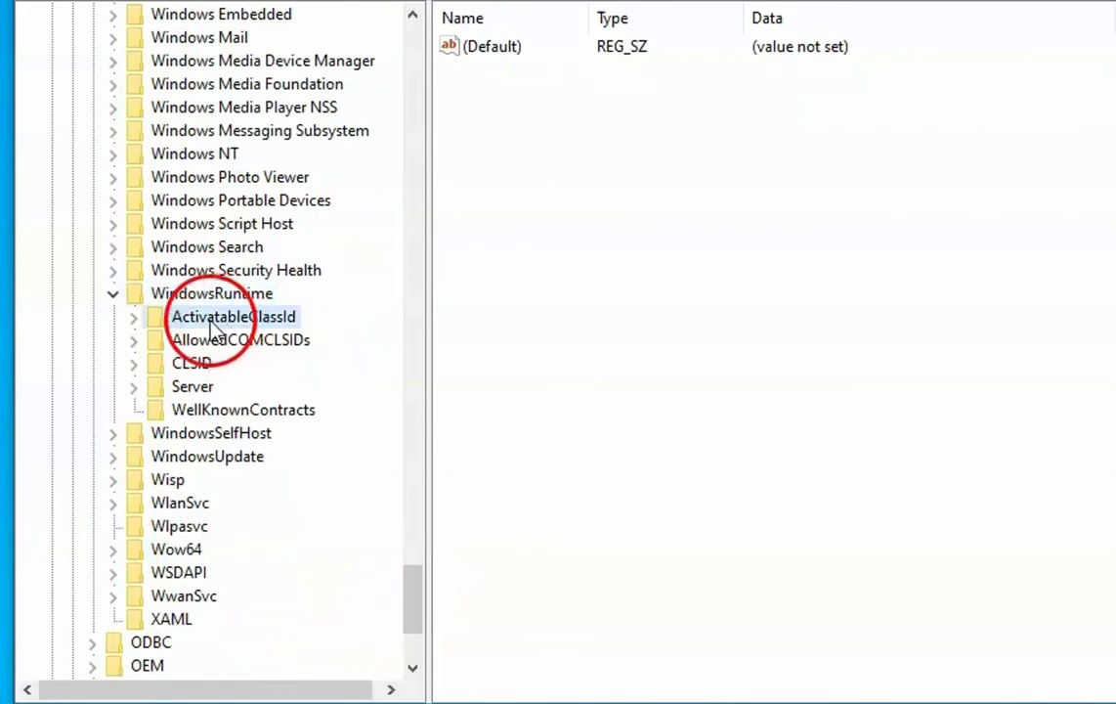
pyautogui.click(143, 318)
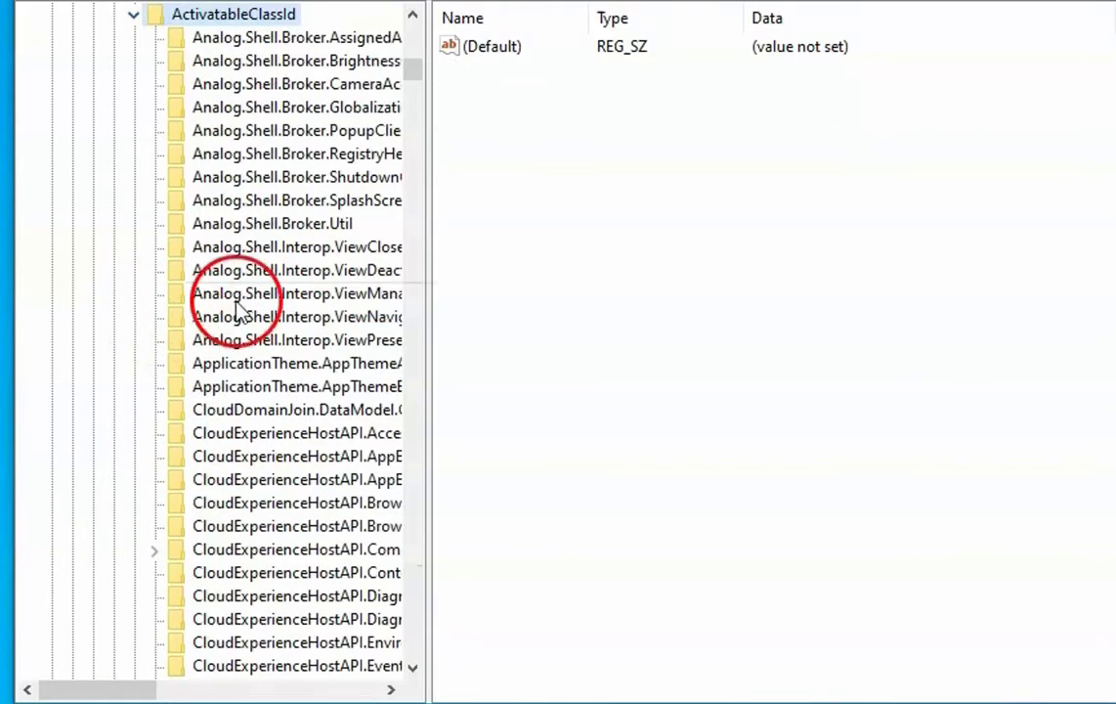
# - Select the Windows.Gaming.GameBar.PresenceServer.Internal.PresenceWriter key and widen the tree so its full name fits
pyautogui.moveTo(428, 194); pyautogui.dragTo(667, 204)
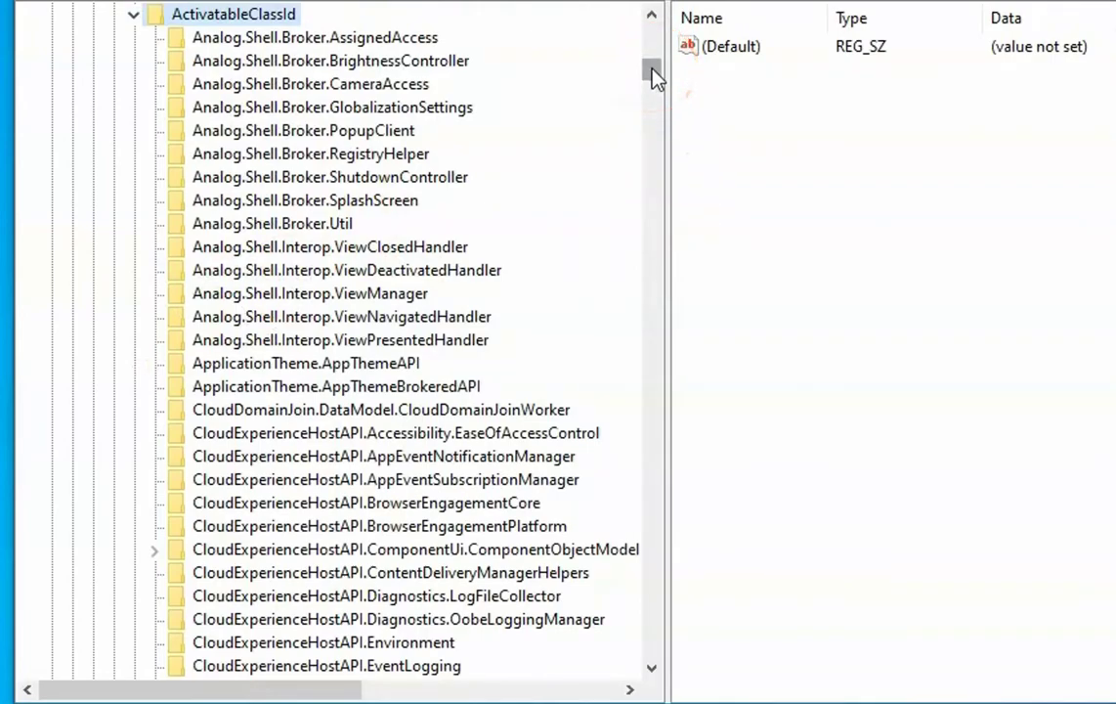
pyautogui.moveTo(653, 78); pyautogui.dragTo(648, 242)
pyautogui.click(298, 200)
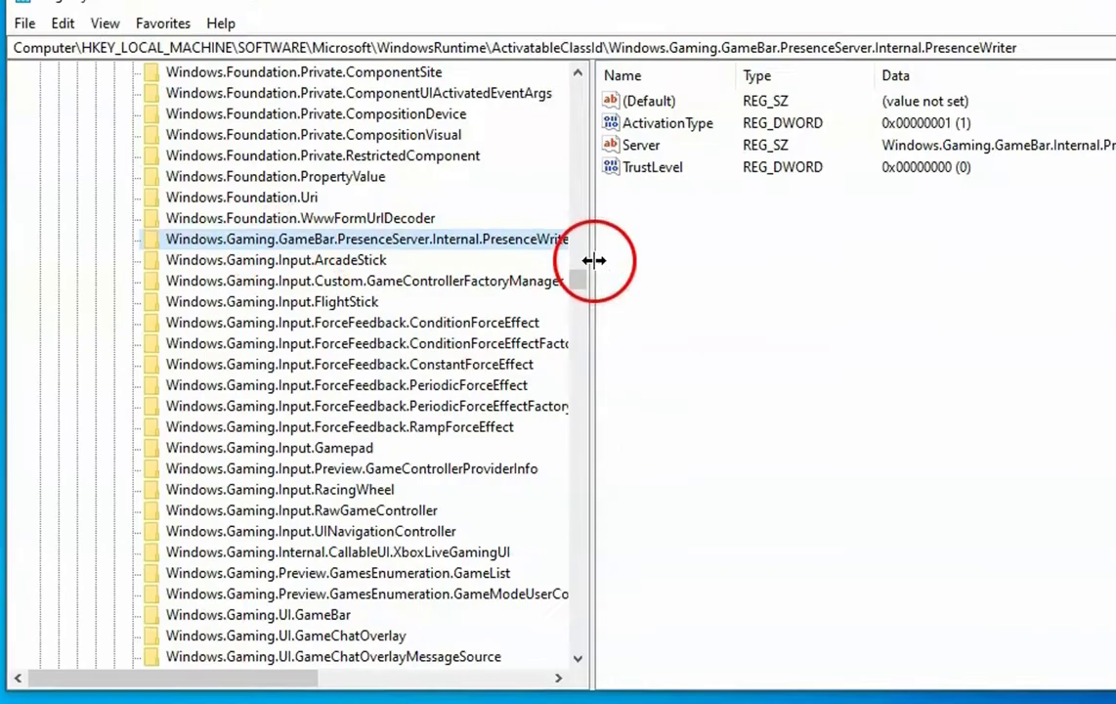
pyautogui.moveTo(594, 260); pyautogui.dragTo(684, 260)
# - Try to set the PresenceWriter key's ActivationType value to 0
pyautogui.click(773, 130)
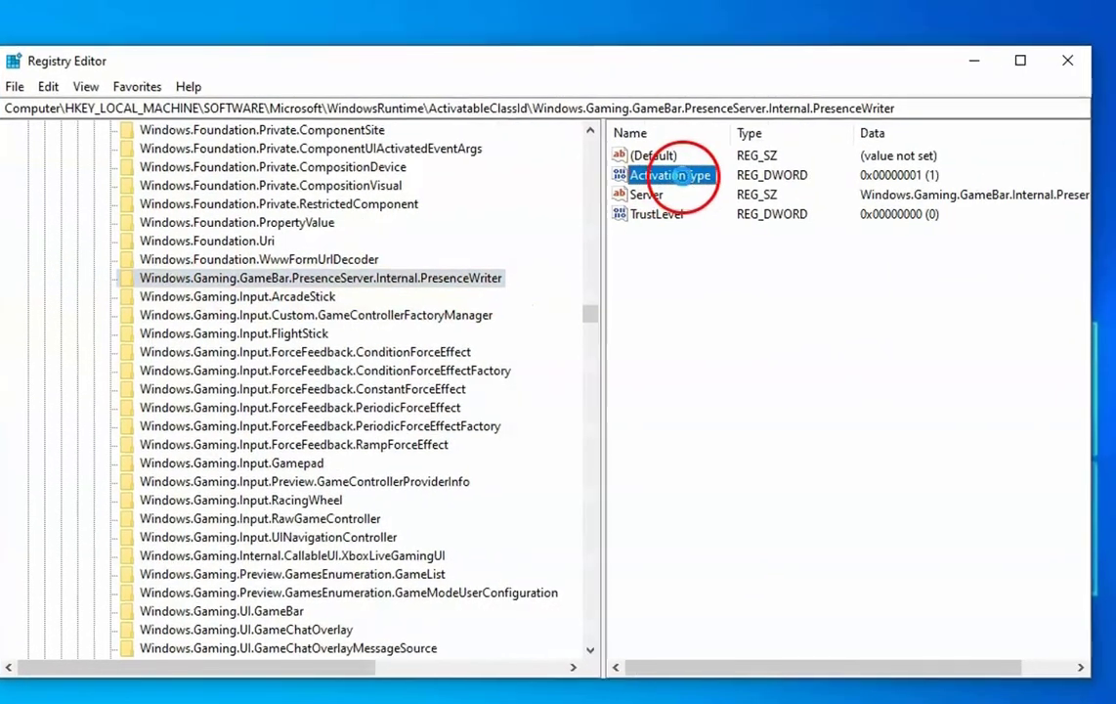
pyautogui.doubleClick(684, 182)
pyautogui.write('0')
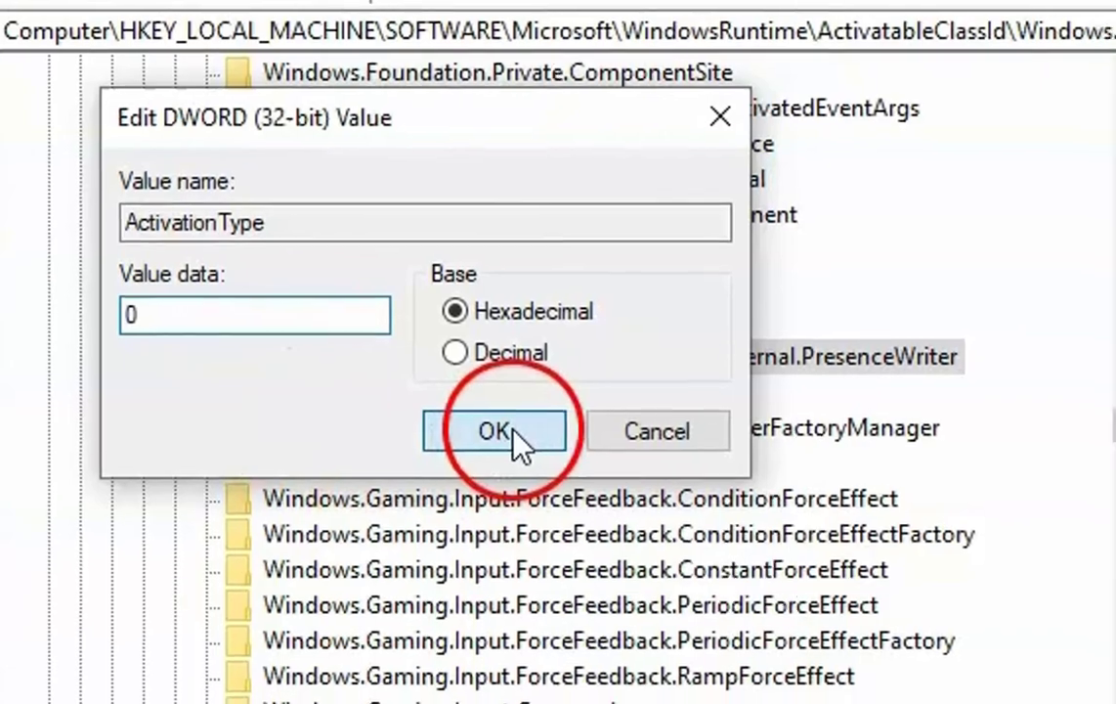
pyautogui.click(513, 432)
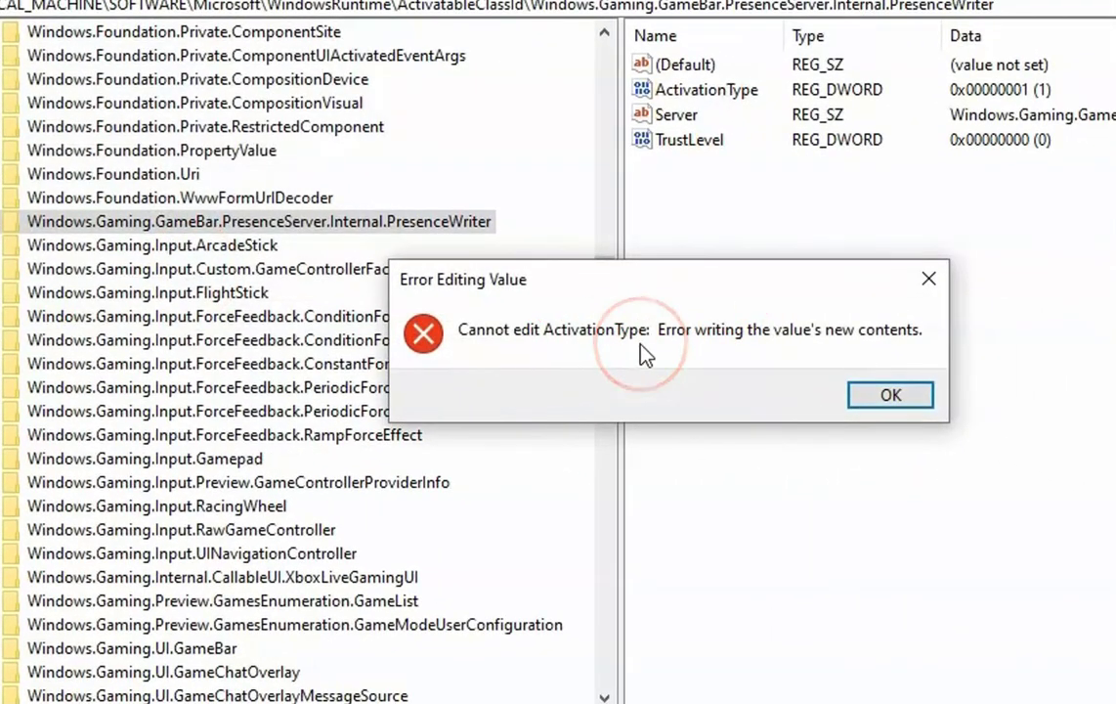
pyautogui.click(907, 399)
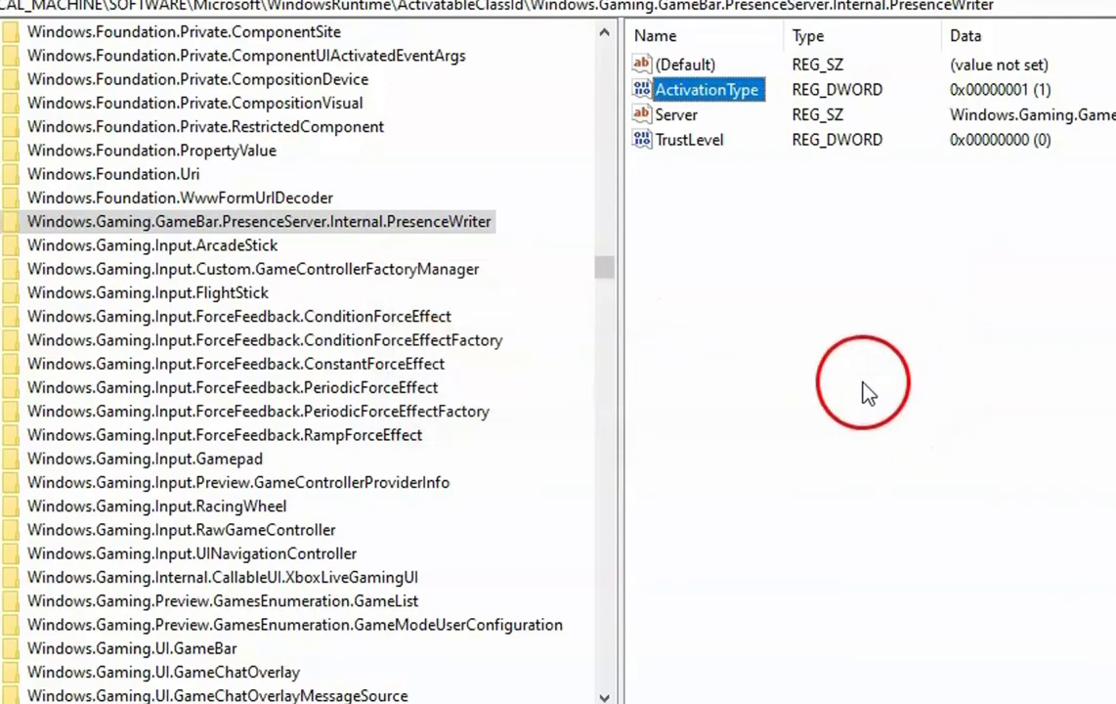
# - Open the advanced security settings from the PresenceWriter key's permissions
pyautogui.rightClick(315, 229)
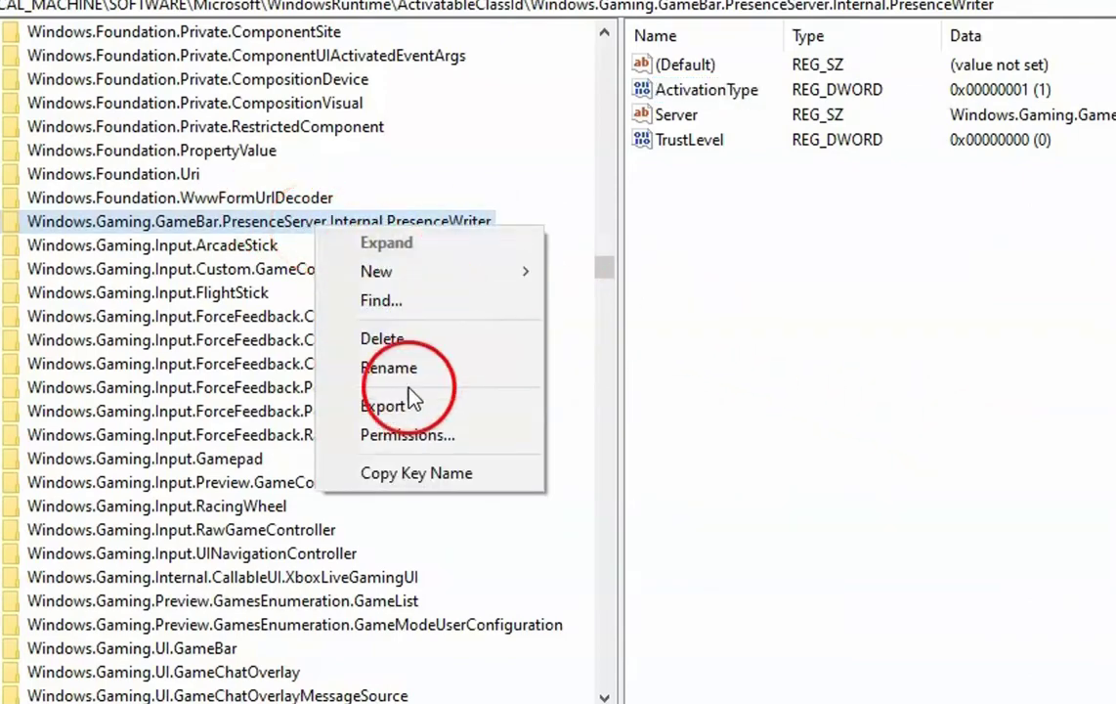
pyautogui.click(415, 435)
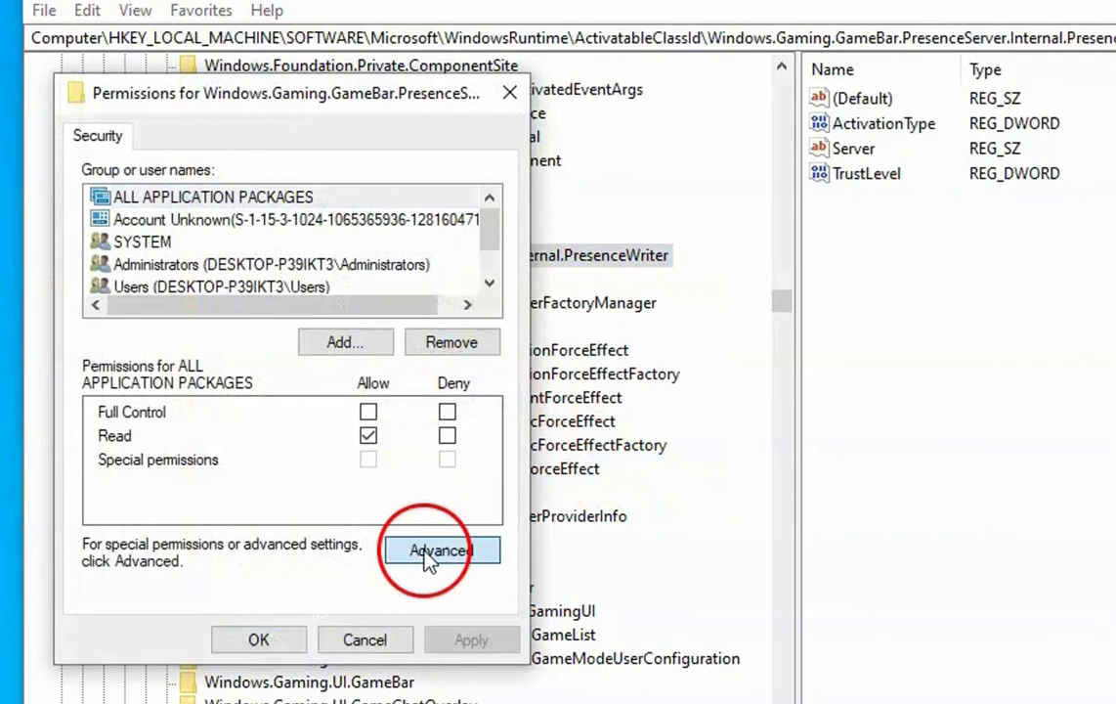
pyautogui.click(427, 556)
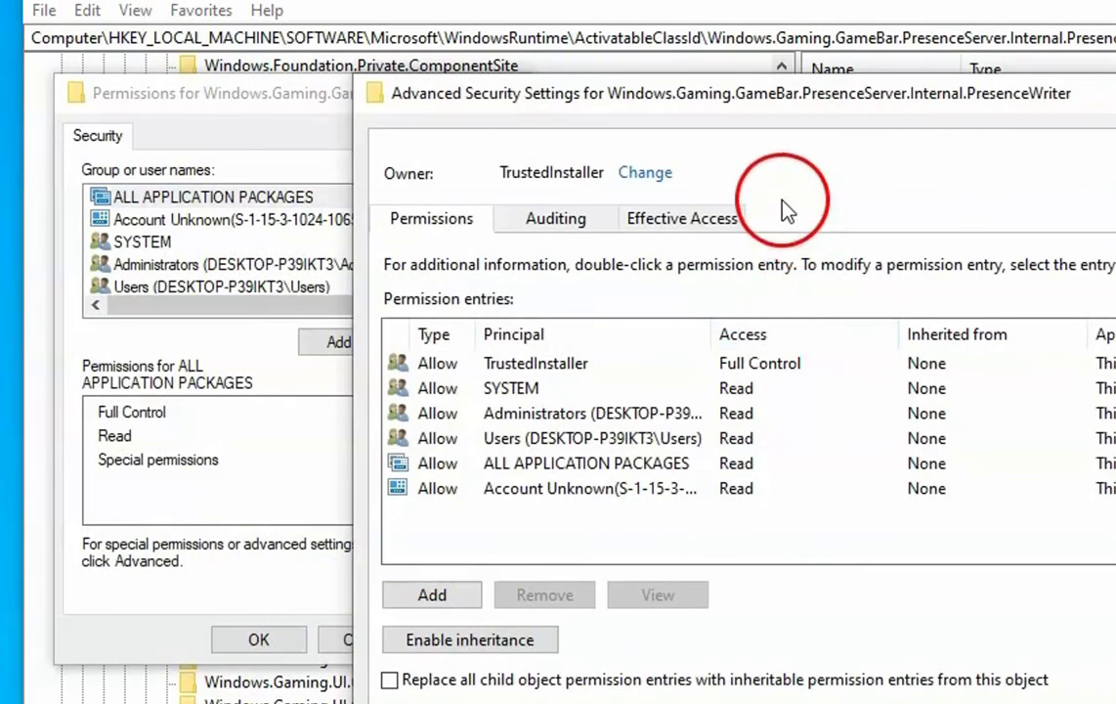
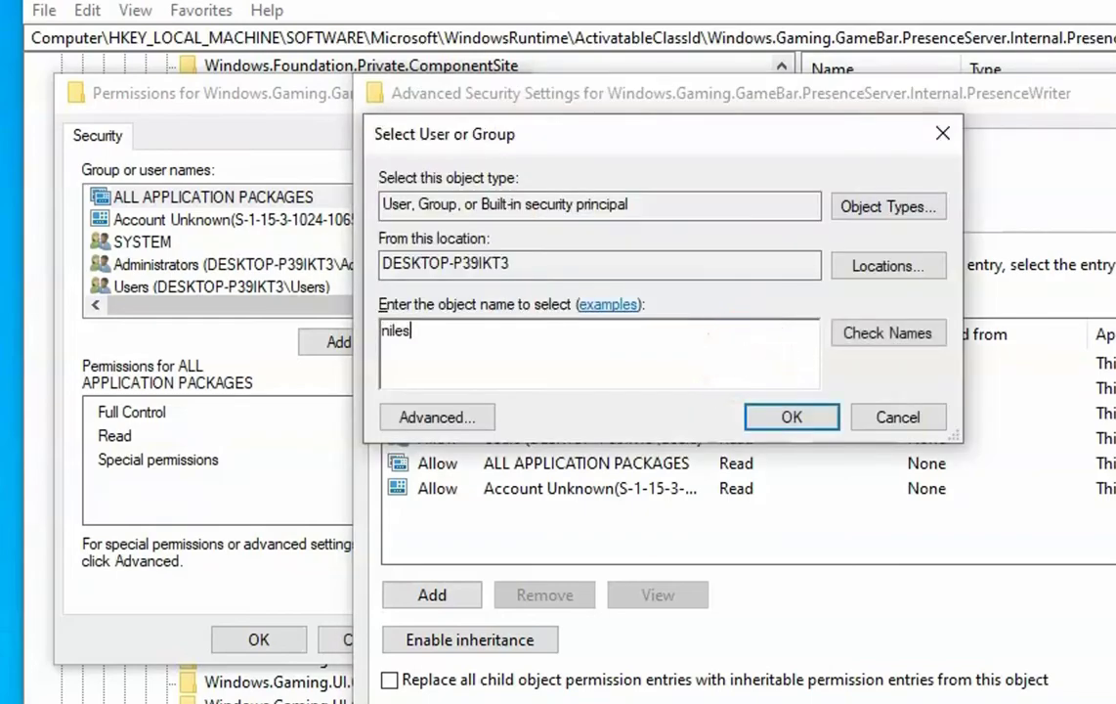
# - Make the current user account the owner of the PresenceWriter key and apply the ownership change
pyautogui.click(811, 418)
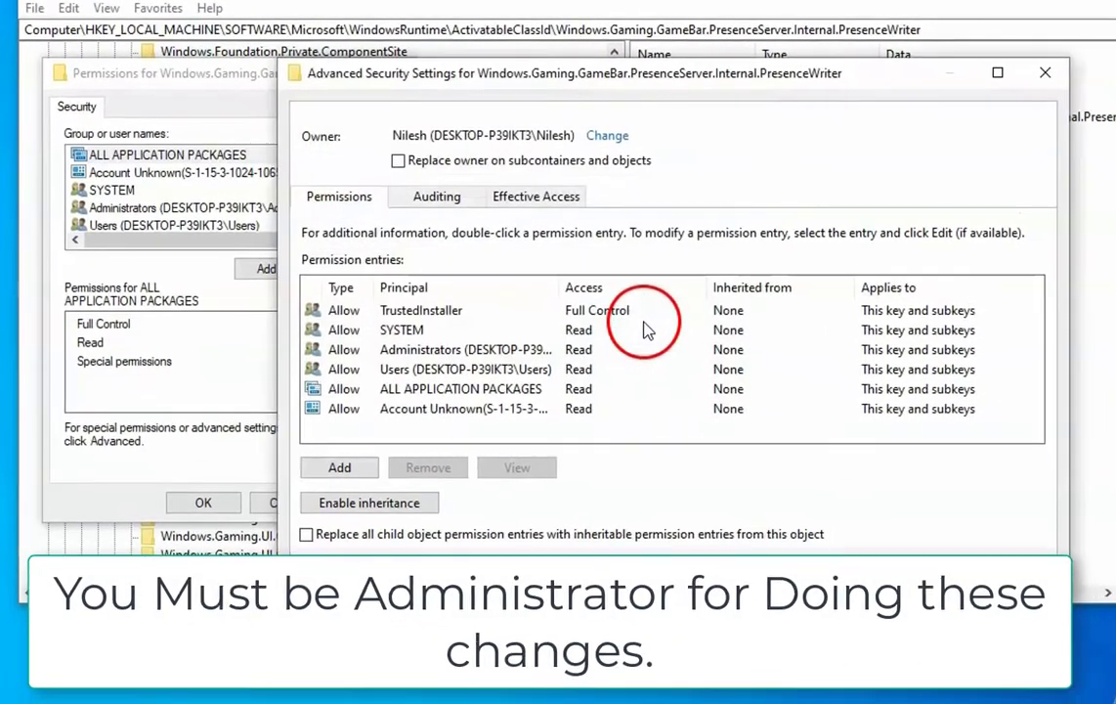
pyautogui.click(1014, 576)
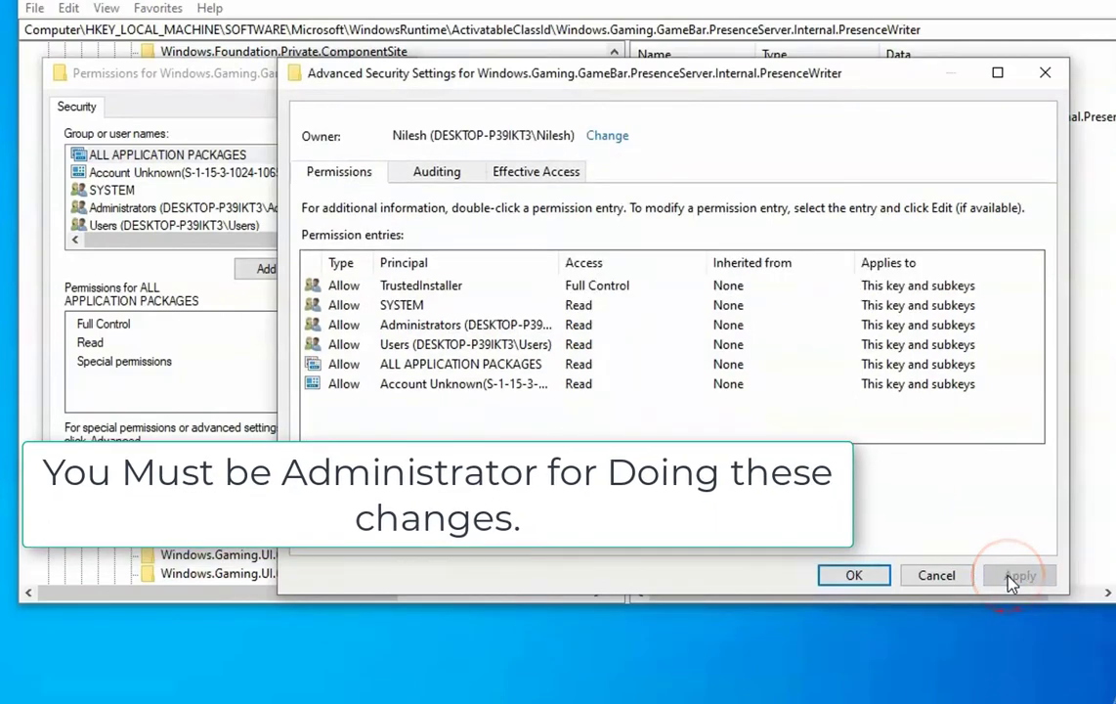
pyautogui.click(854, 576)
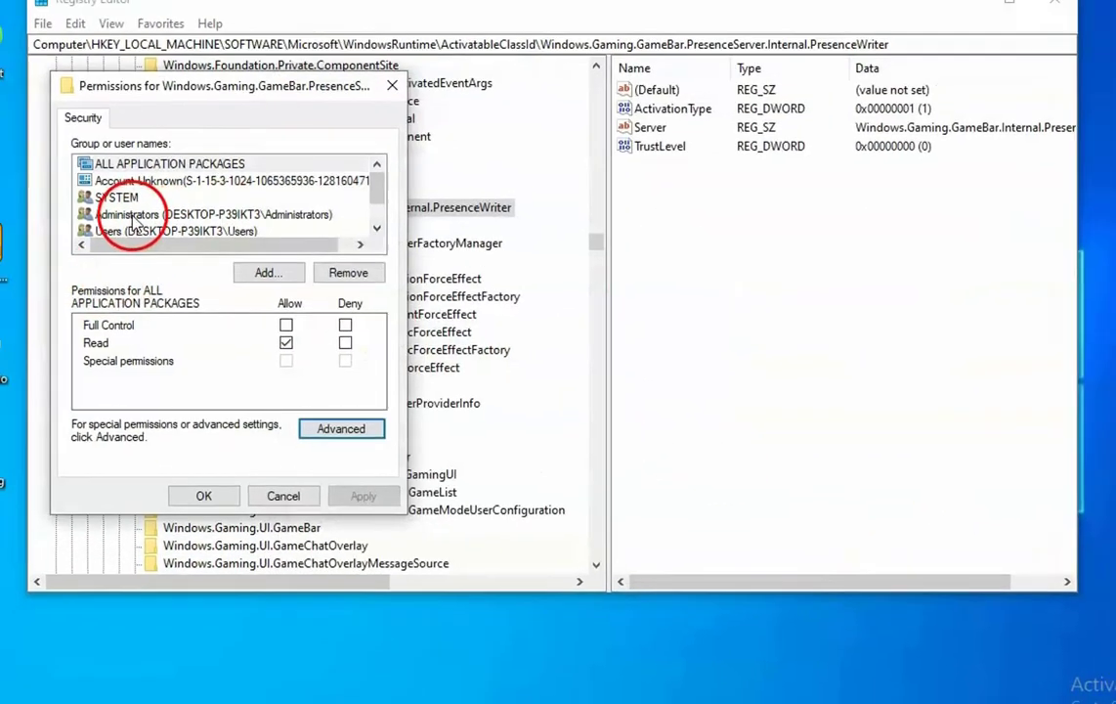
# - Allow the Administrators group Full Control over the PresenceWriter key and apply the permissions
pyautogui.click(132, 216)
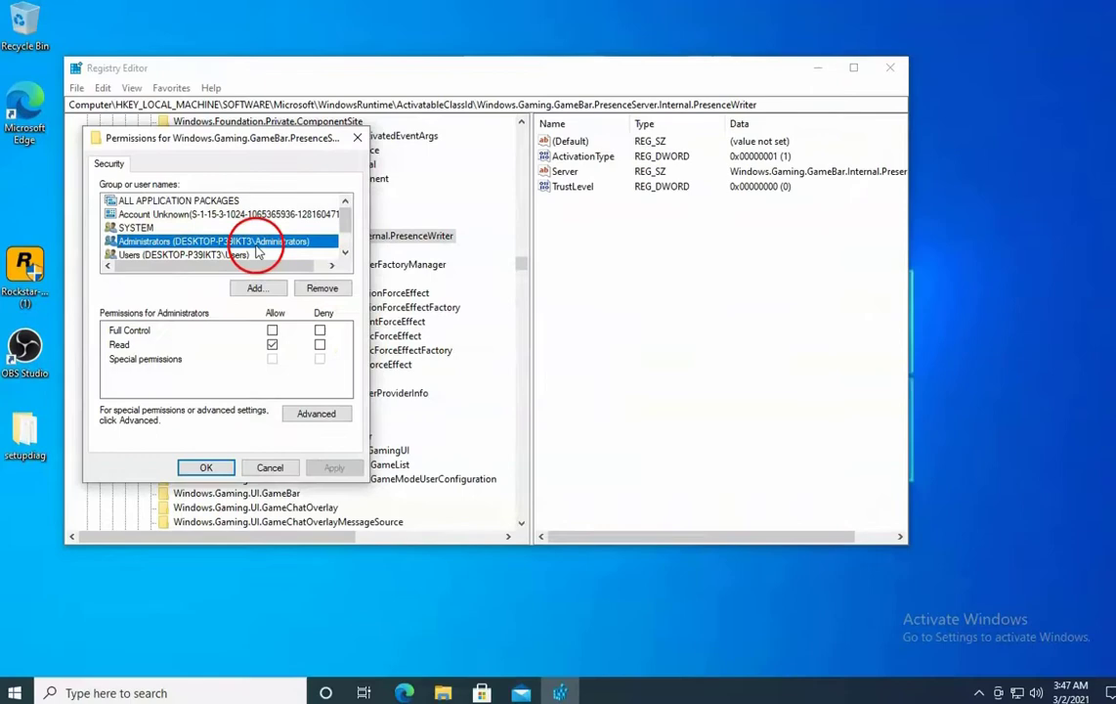
pyautogui.click(377, 228)
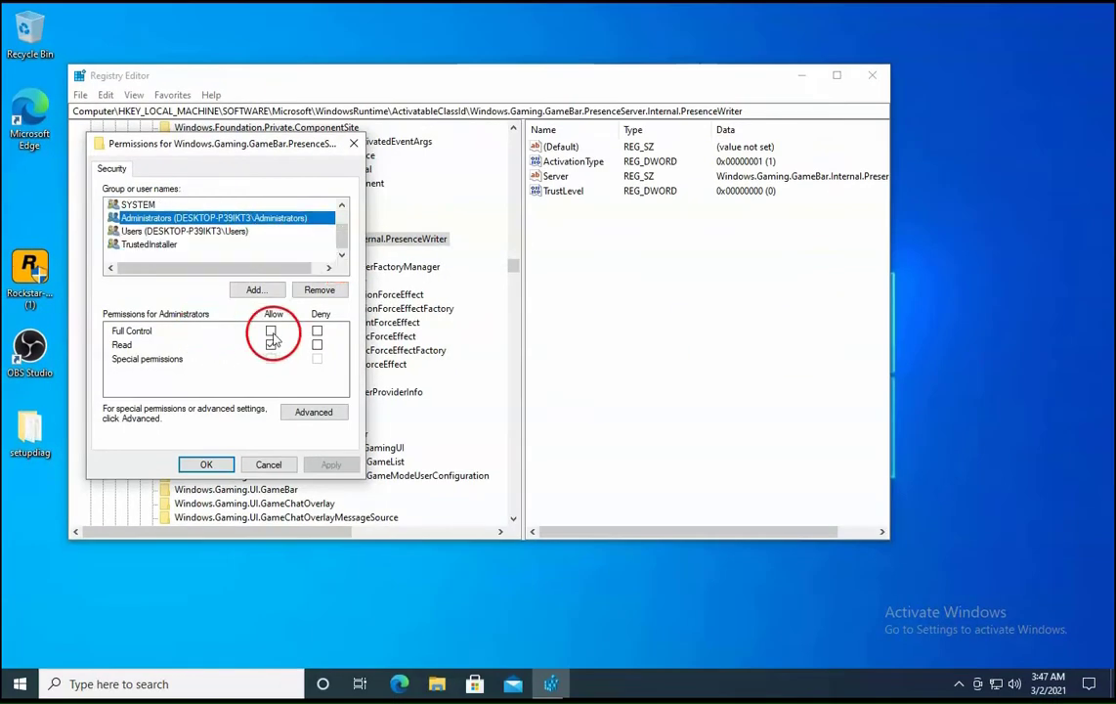
pyautogui.click(271, 331)
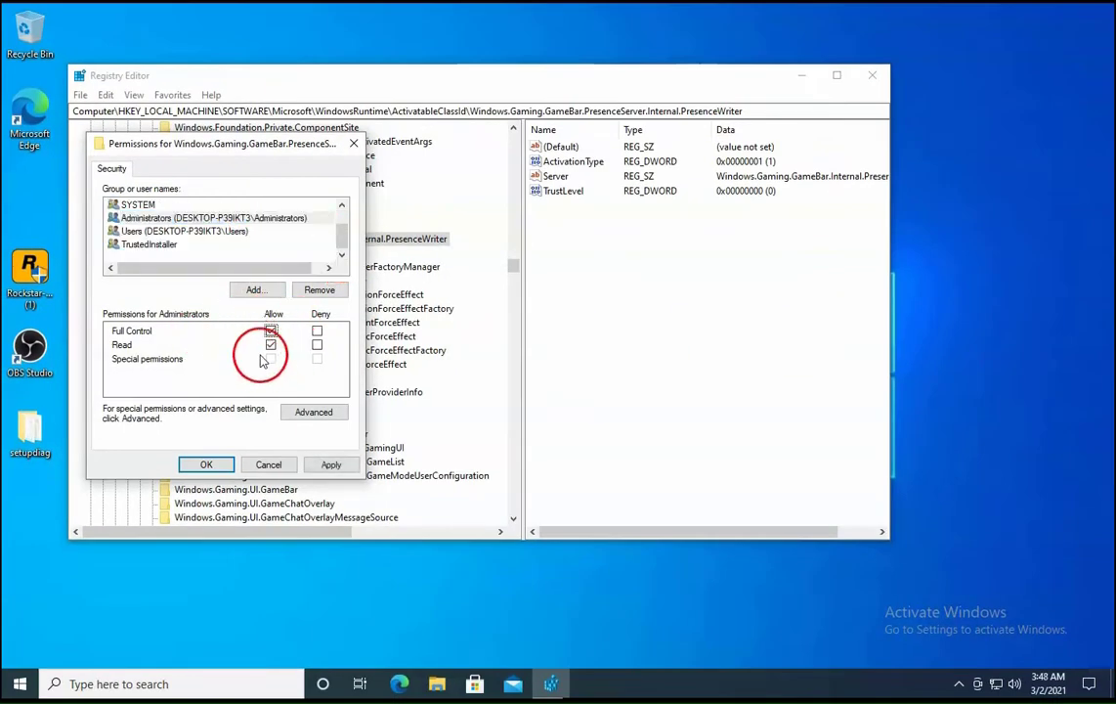
pyautogui.click(327, 465)
pyautogui.click(271, 466)
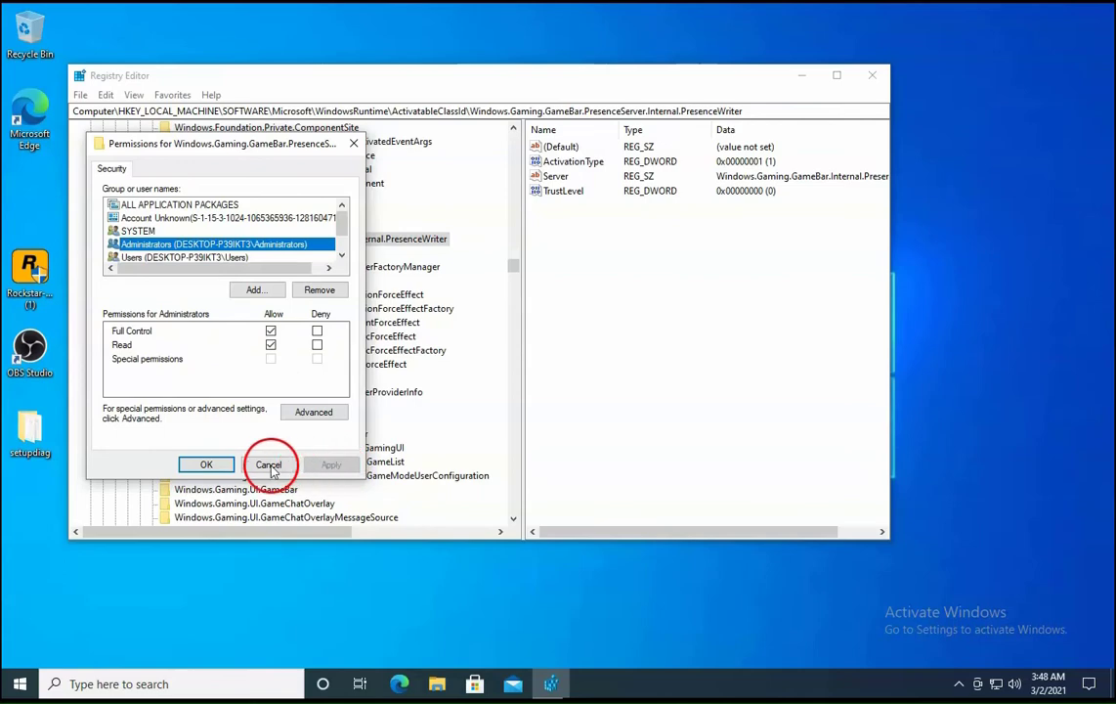
pyautogui.click(200, 465)
# - Set the PresenceWriter key's ActivationType value to 0 and restart the computer
pyautogui.doubleClick(573, 163)
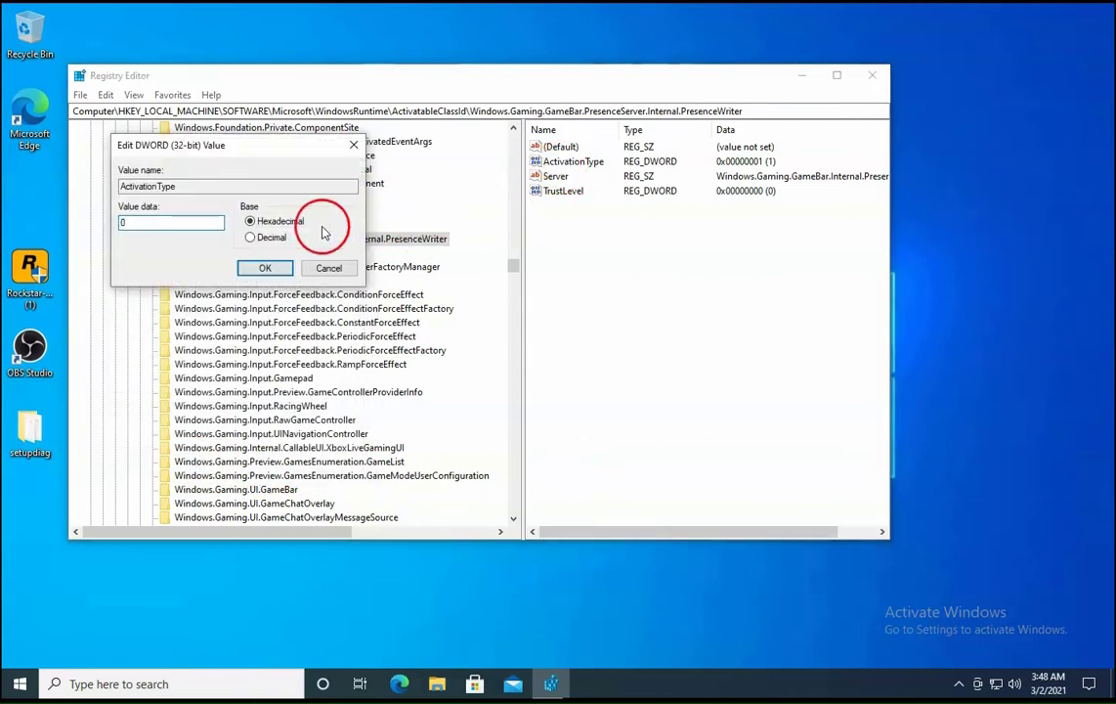
pyautogui.click(260, 270)
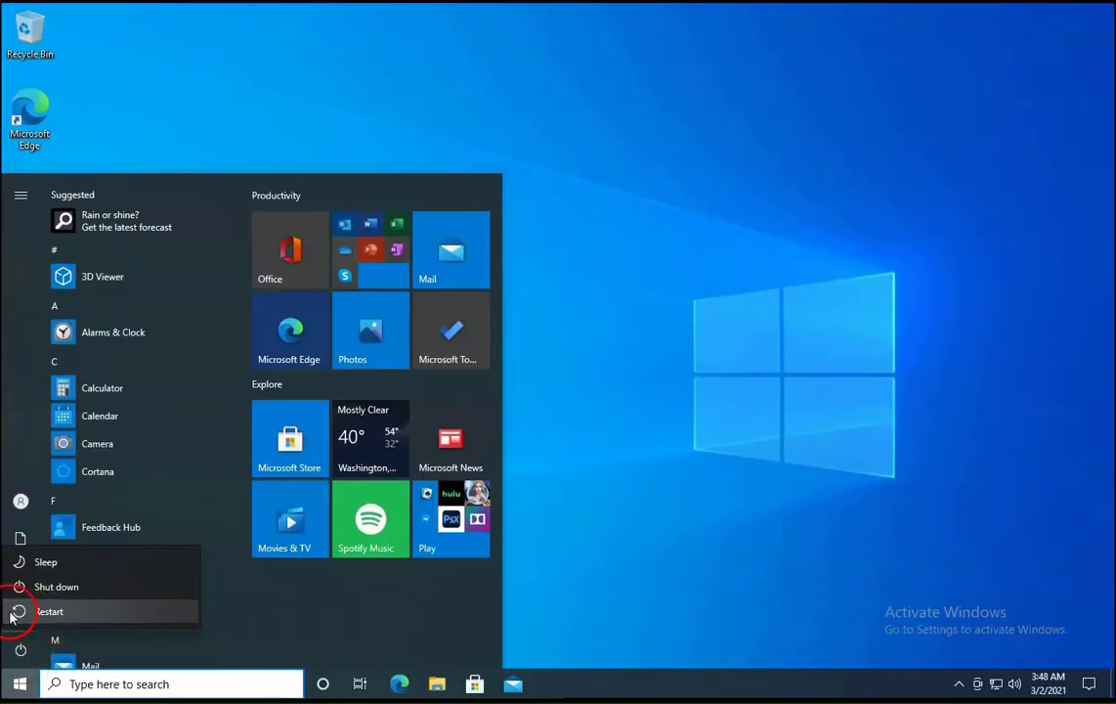
pyautogui.click(13, 613)
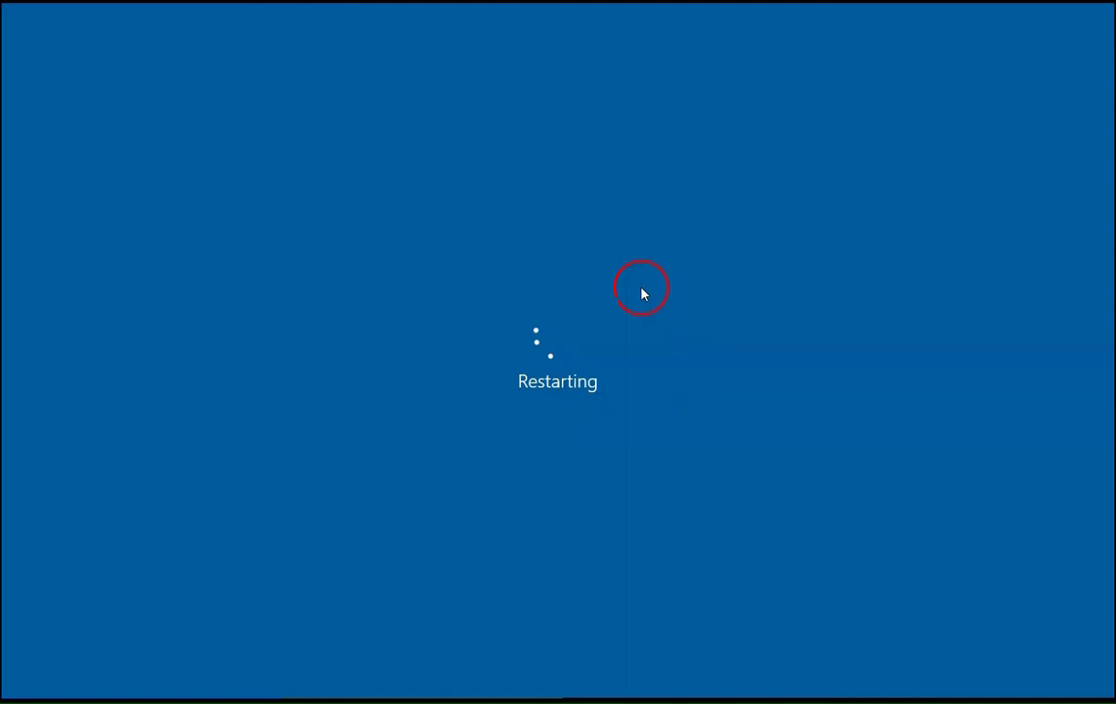